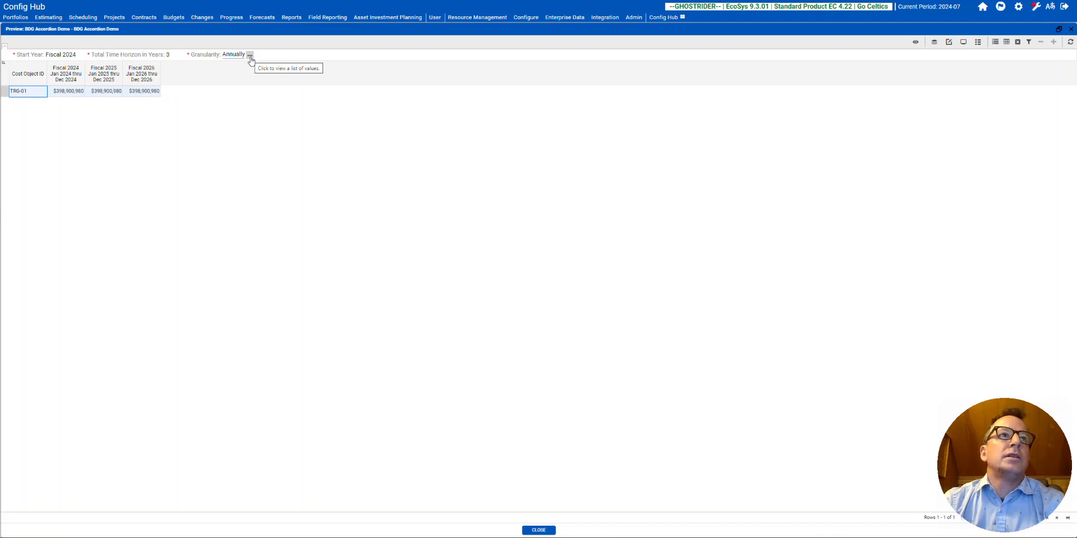
Step: Preview the BDG Accordion Demo with Granularity set to Quarterly and also to Monthly, reloading the data for each
click(250, 56)
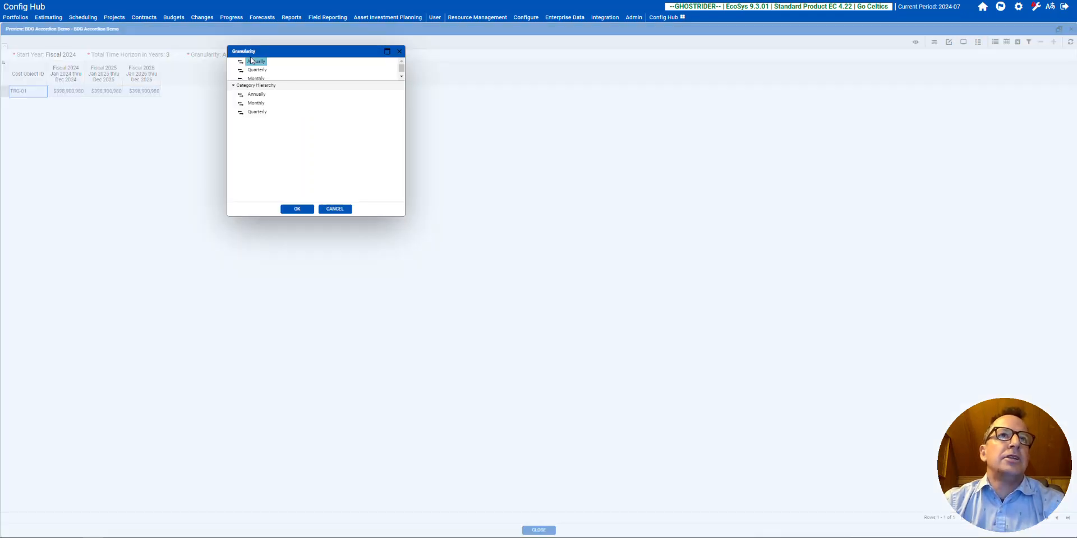
double_click(251, 112)
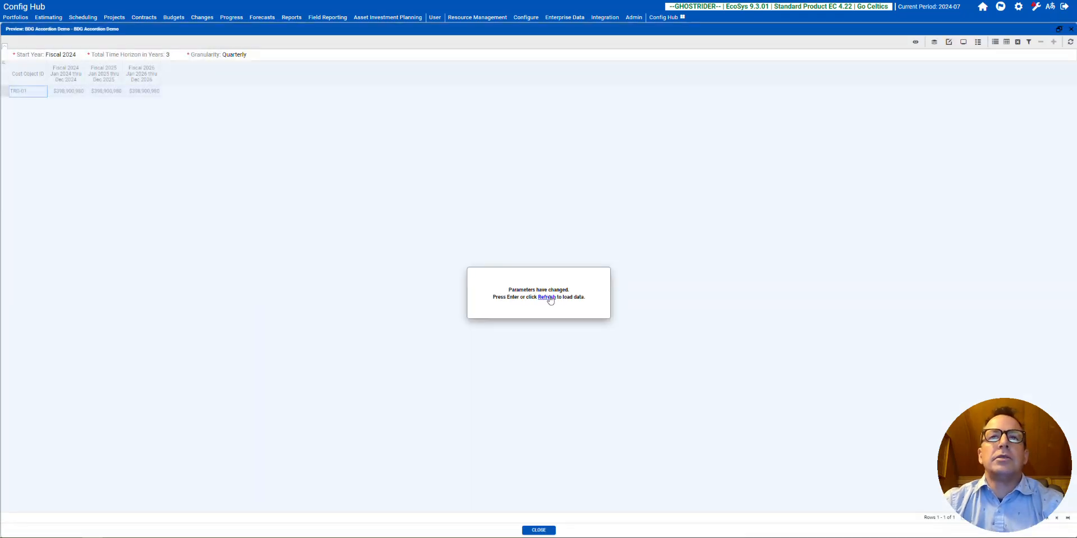
click(548, 299)
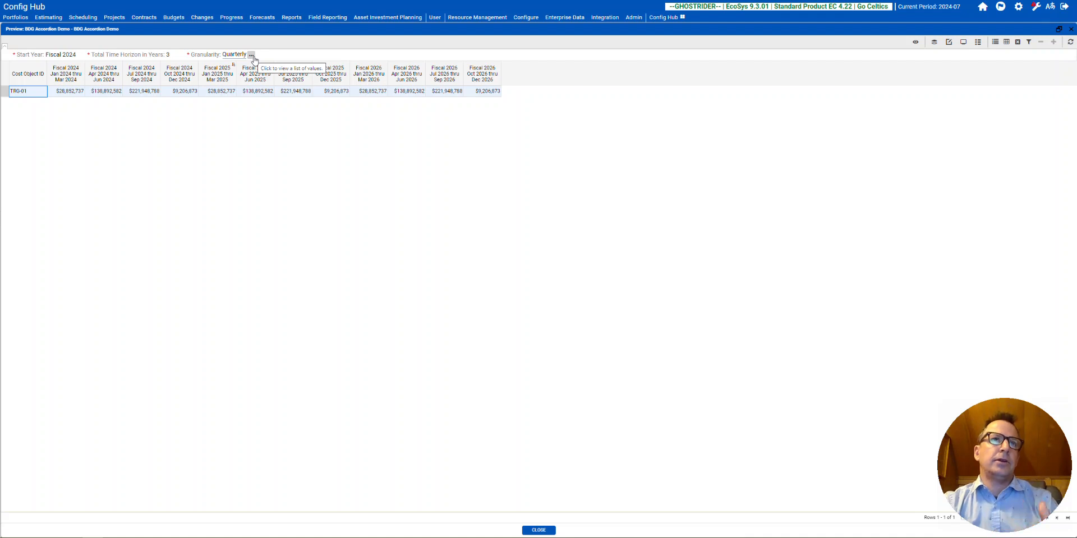
click(252, 55)
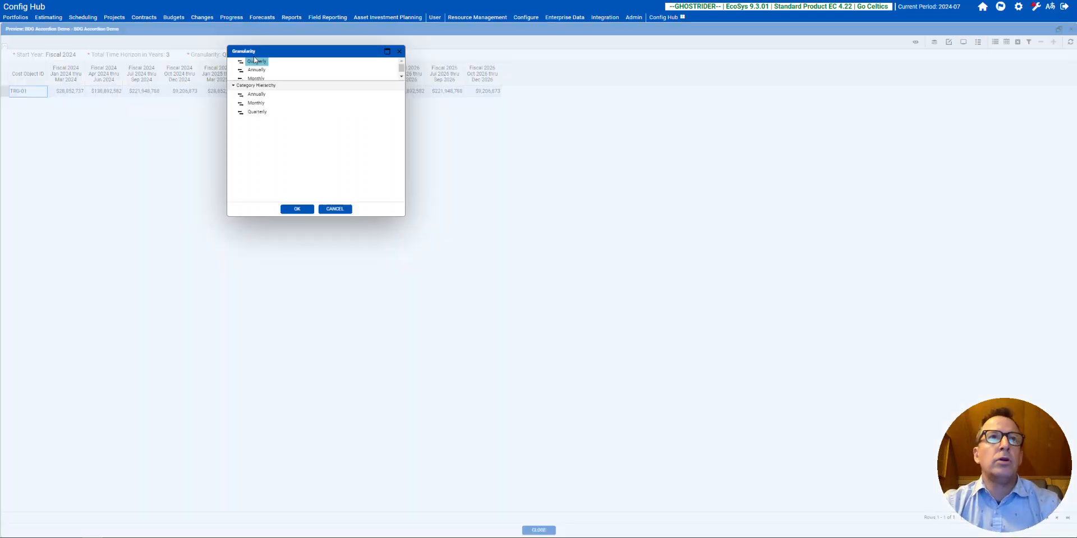
double_click(256, 109)
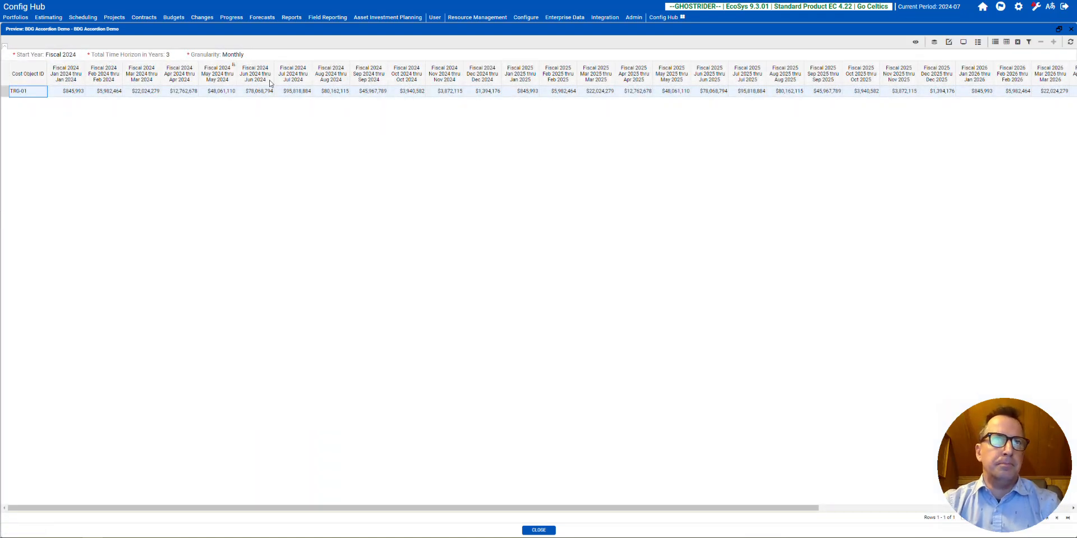
Step: Set the preview's Granularity to Annually and reload the data
click(251, 55)
double_click(257, 94)
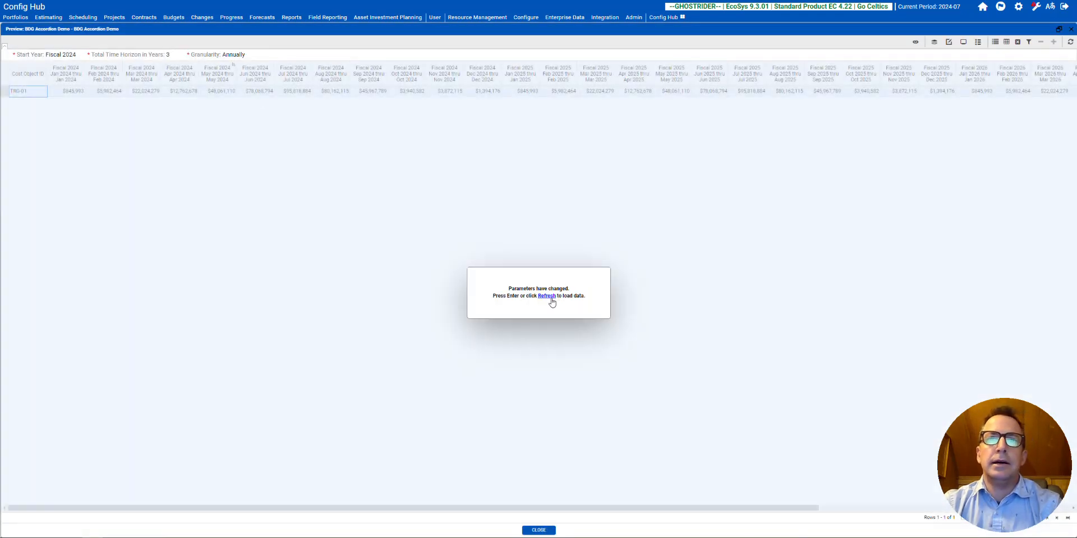
click(552, 302)
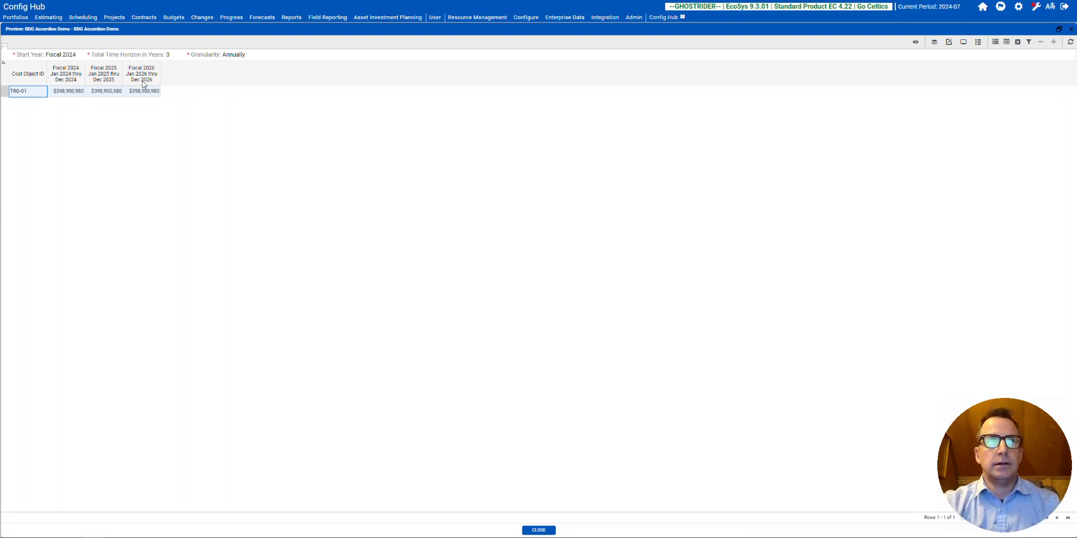
mouse_move(109, 59)
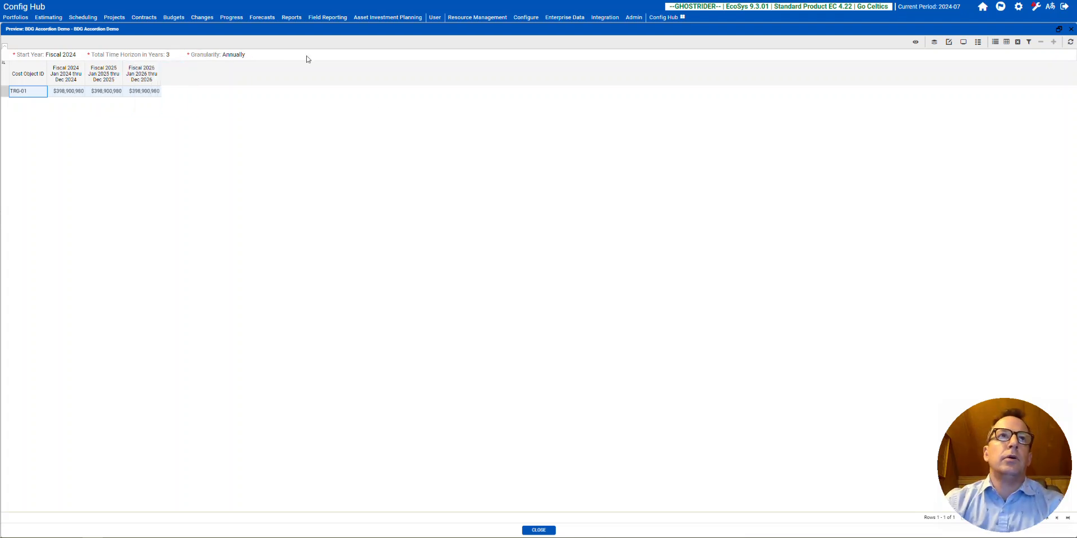
Step: Close the preview, unhide the StartMinorPeriod, PeriodGroupValue and Duration parameters, and save the spreadsheet
click(1070, 29)
click(763, 59)
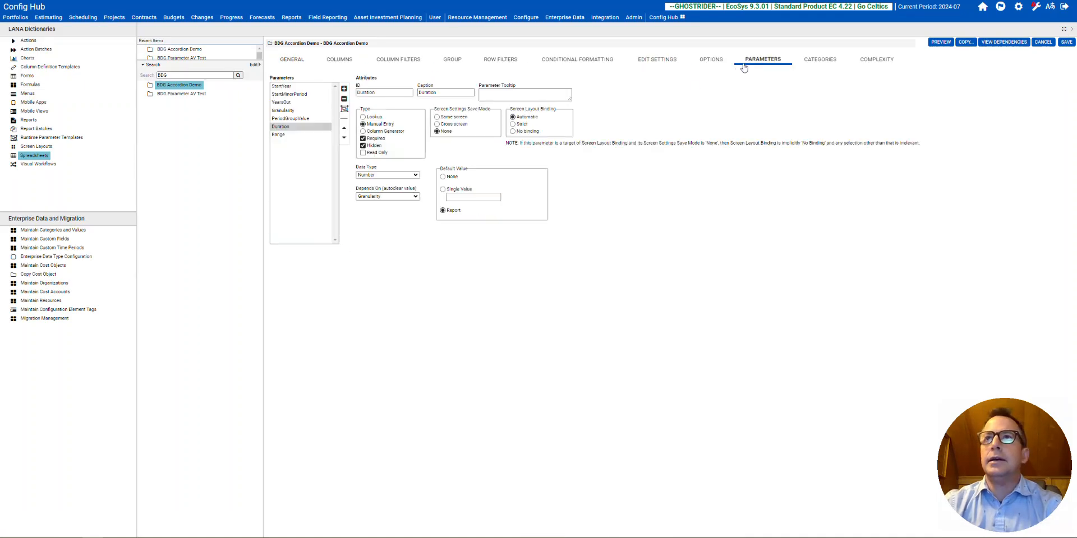
click(289, 93)
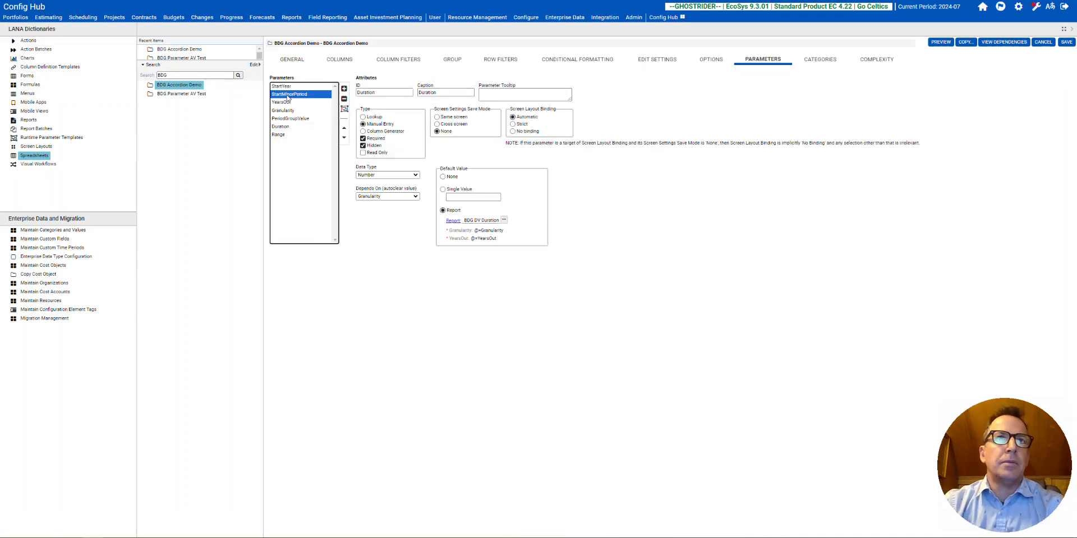
click(363, 145)
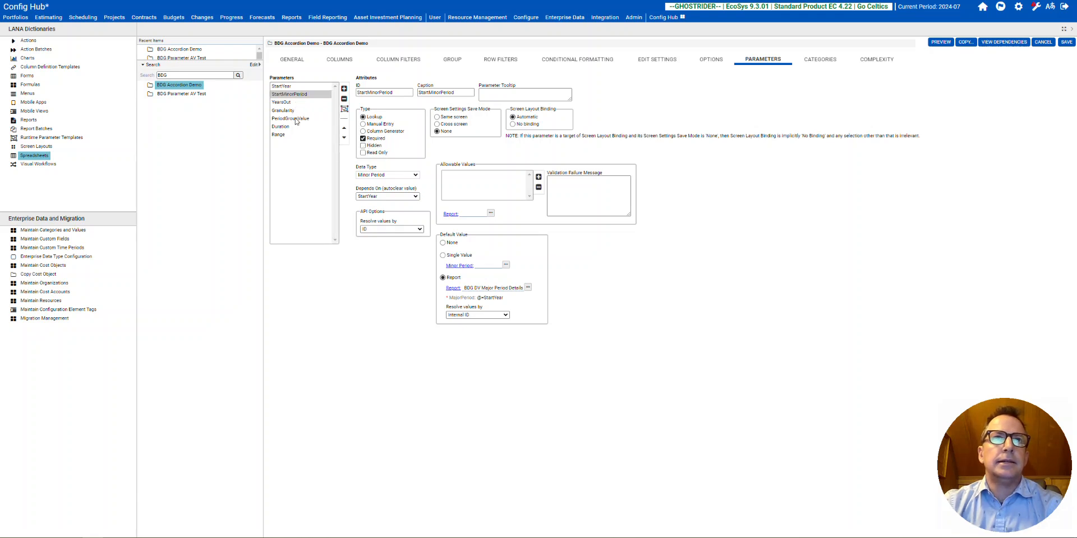
click(296, 119)
click(363, 146)
click(281, 126)
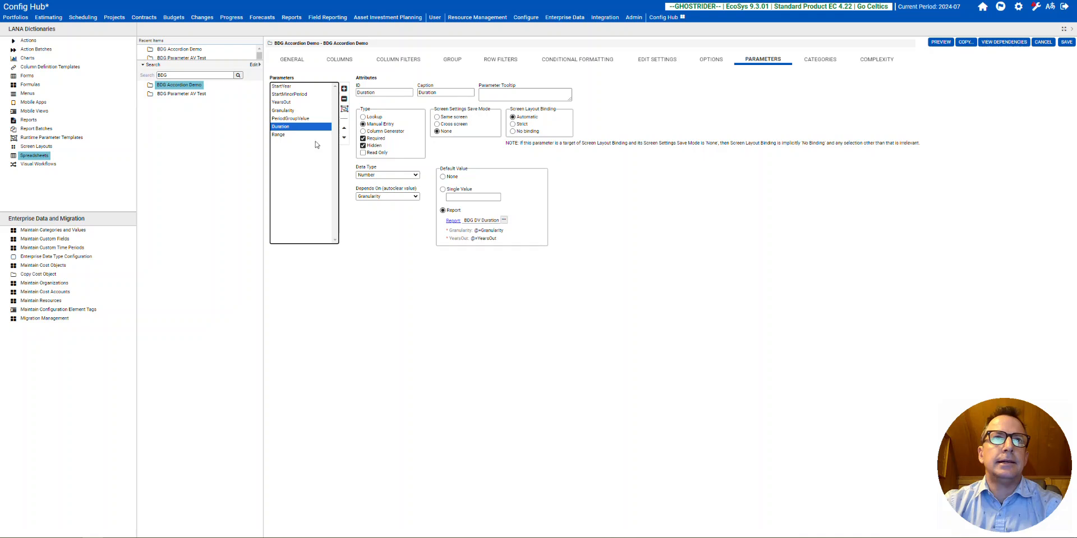
click(363, 145)
click(1066, 42)
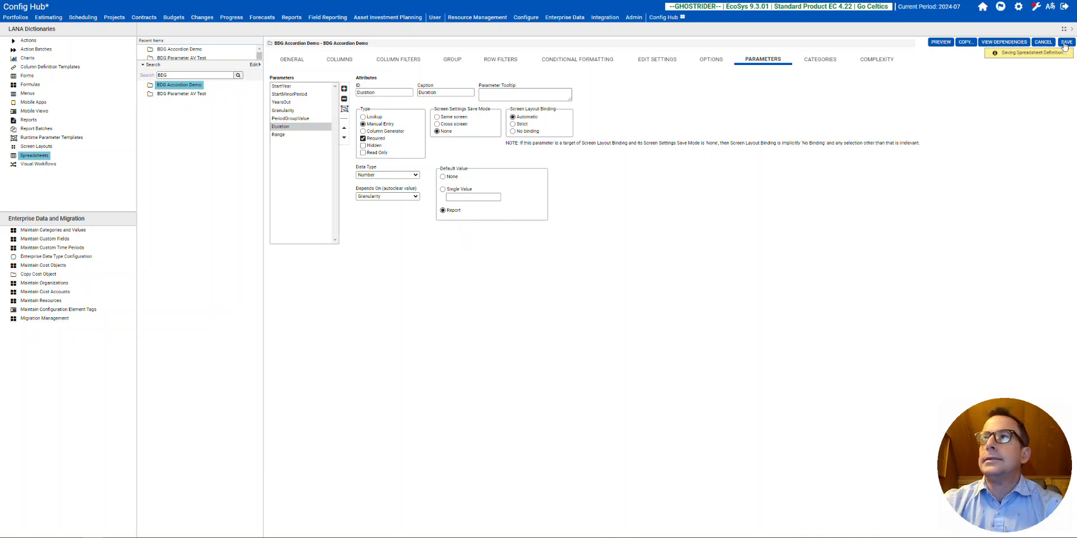
Step: Preview the spreadsheet with Granularity set to Quarterly, reload the data, and close the preview
click(941, 42)
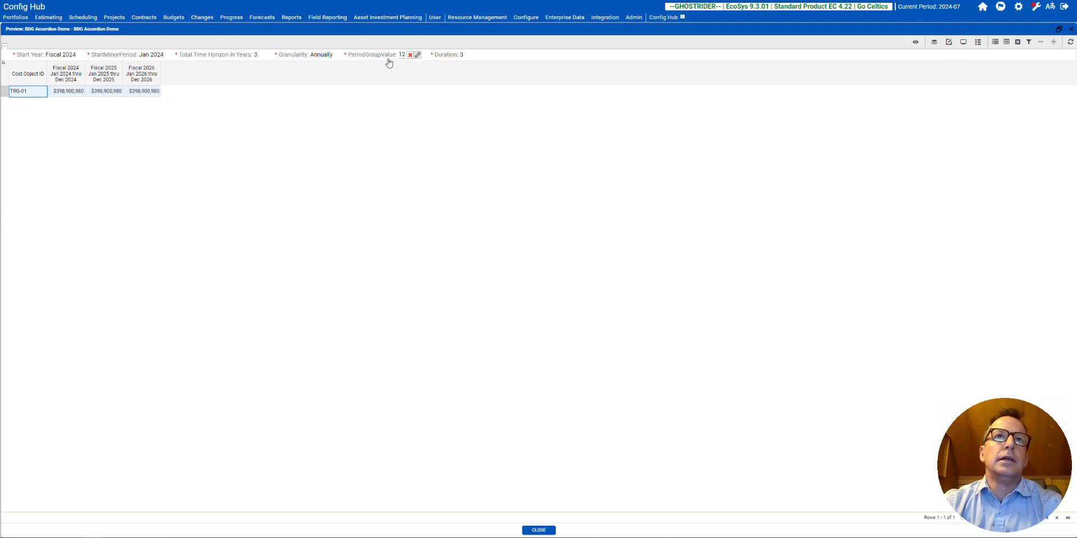
click(338, 56)
click(256, 112)
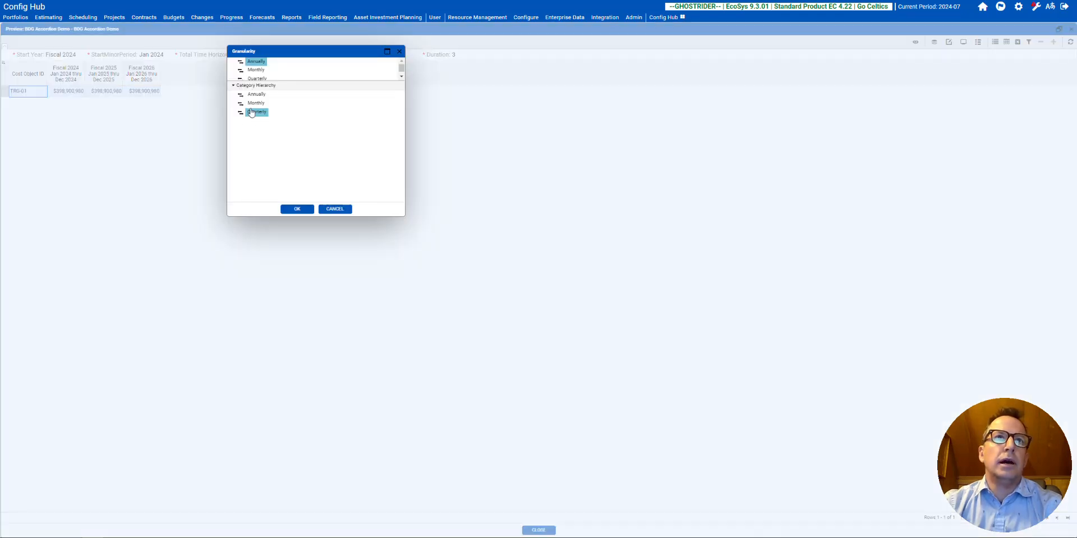
double_click(254, 115)
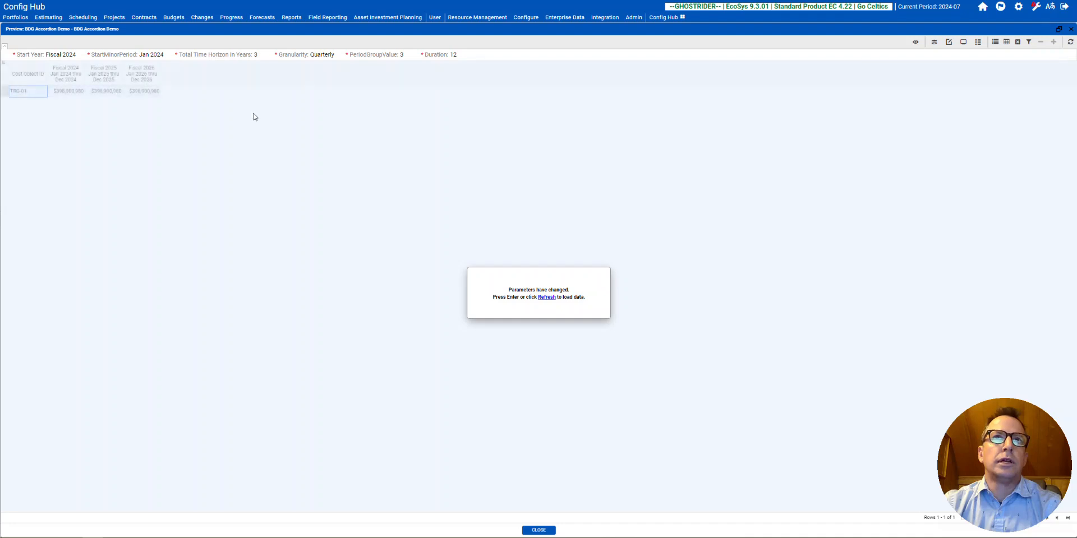
click(547, 297)
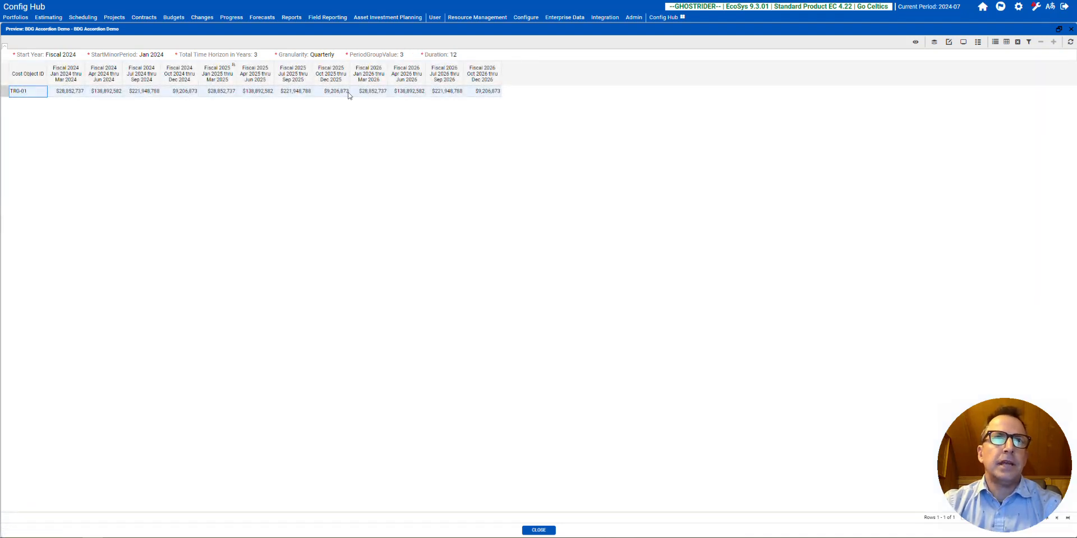
click(1070, 29)
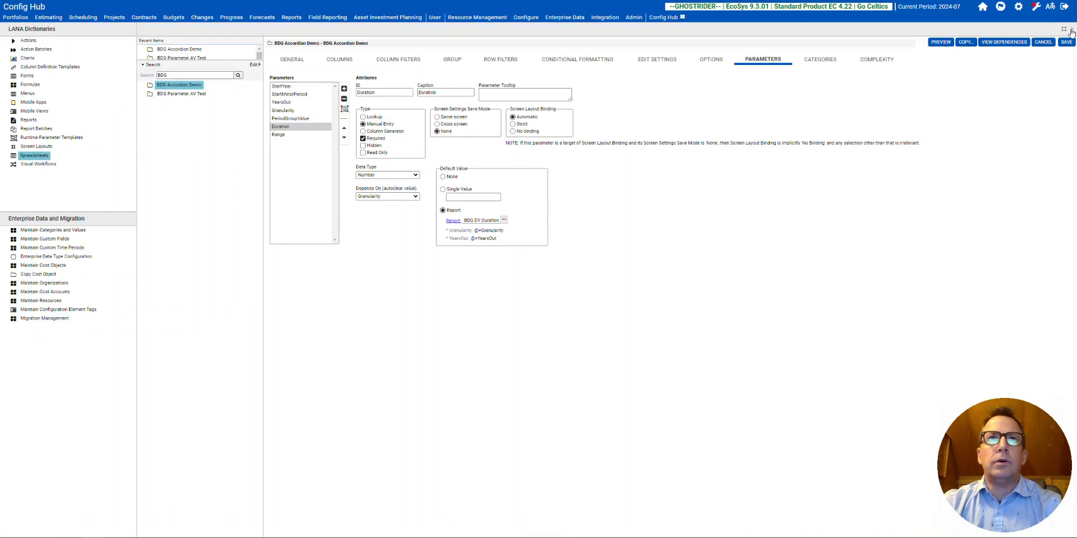
Step: Examine the StartYear parameter's attributes and check how the parameter appears in the spreadsheet preview
click(286, 86)
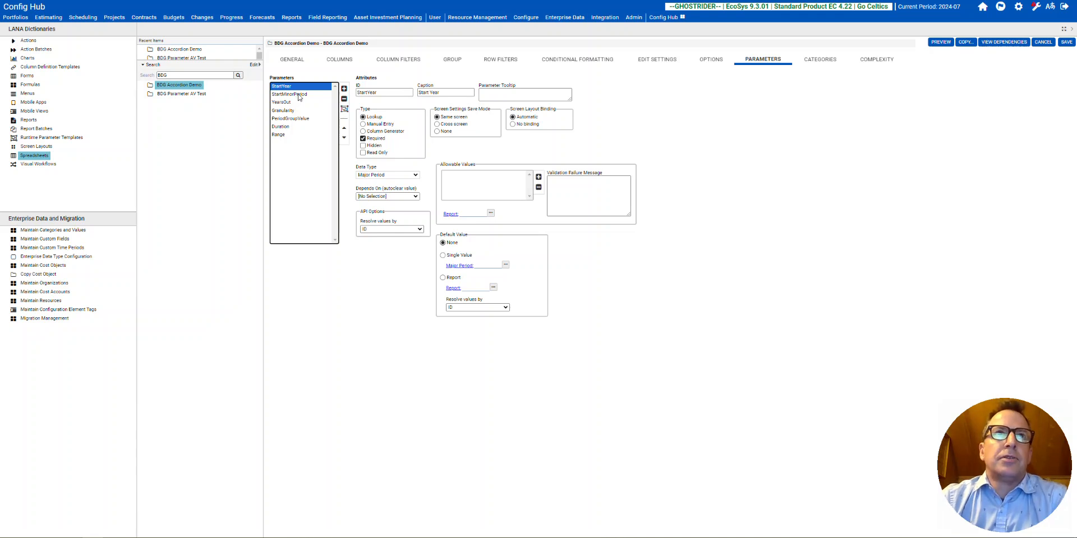
click(948, 43)
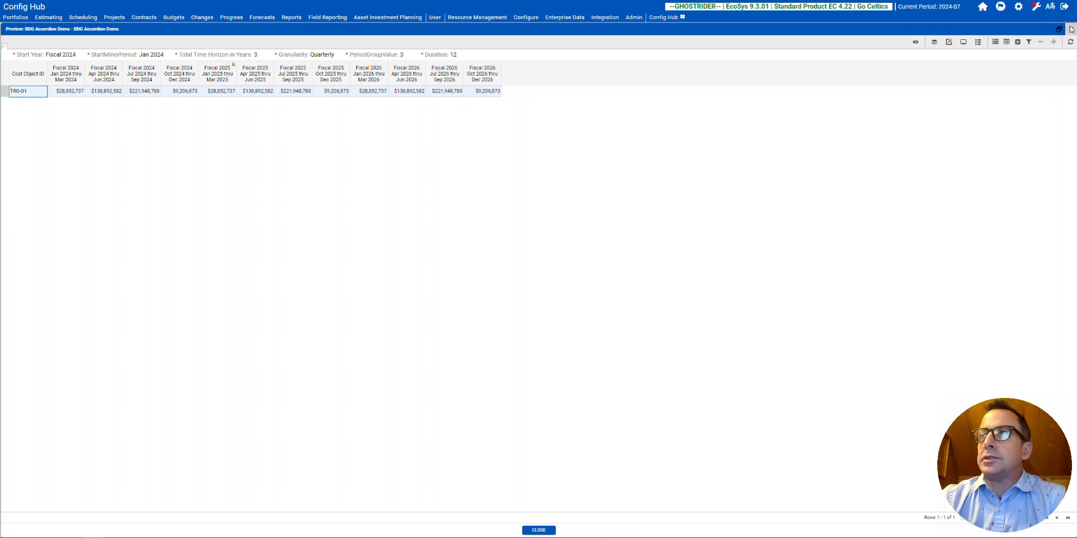
click(1071, 30)
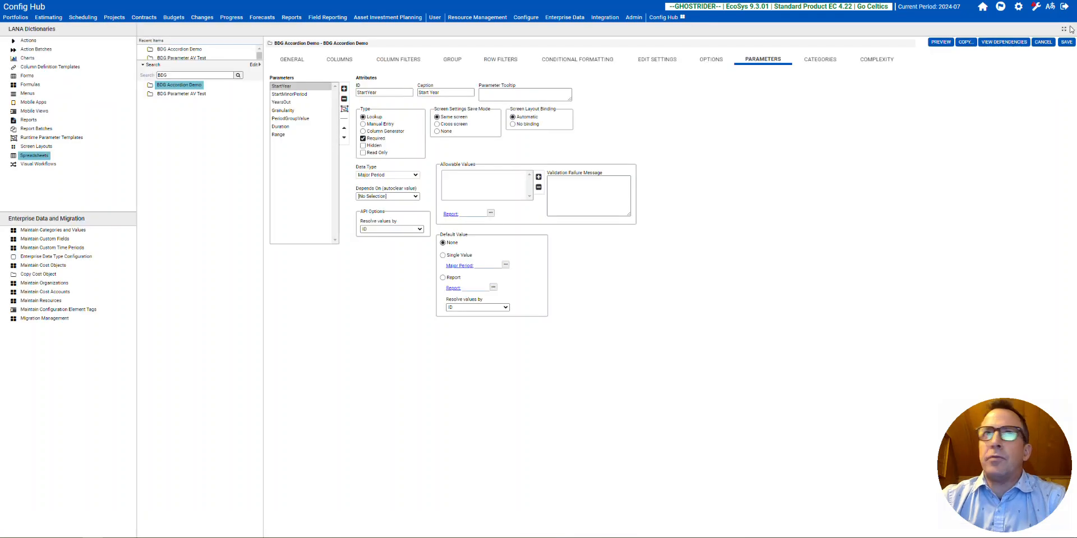
Step: Examine the StartMinorPeriod parameter and the subject area and columns of its default value report, BDG DV Major Period Details
click(289, 95)
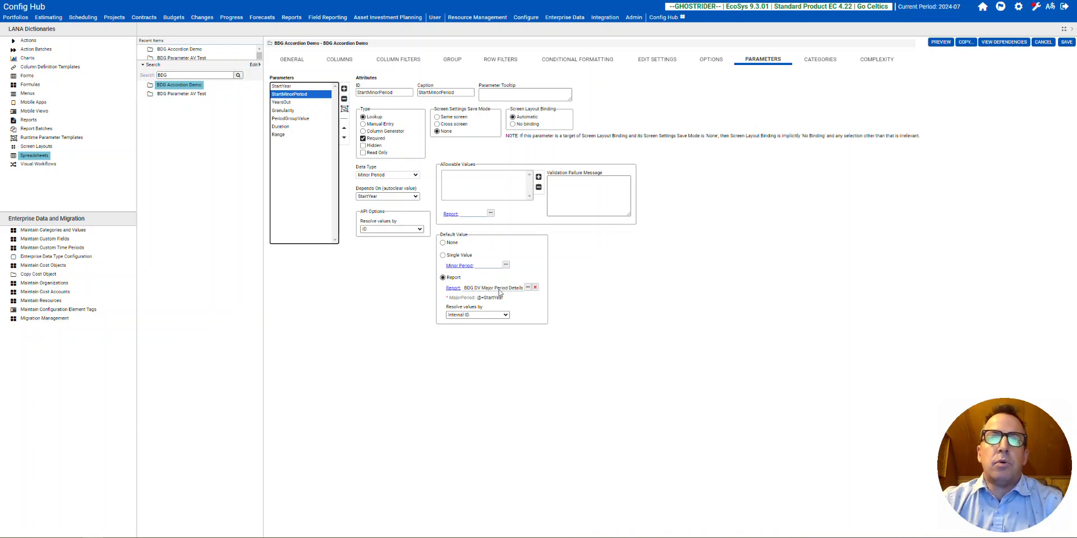
click(452, 287)
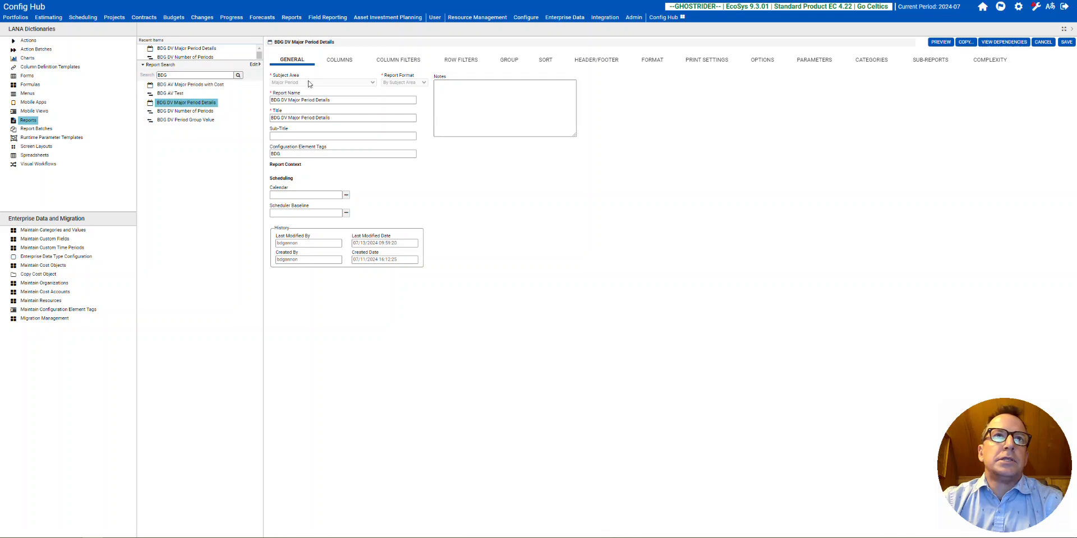
click(328, 66)
click(318, 132)
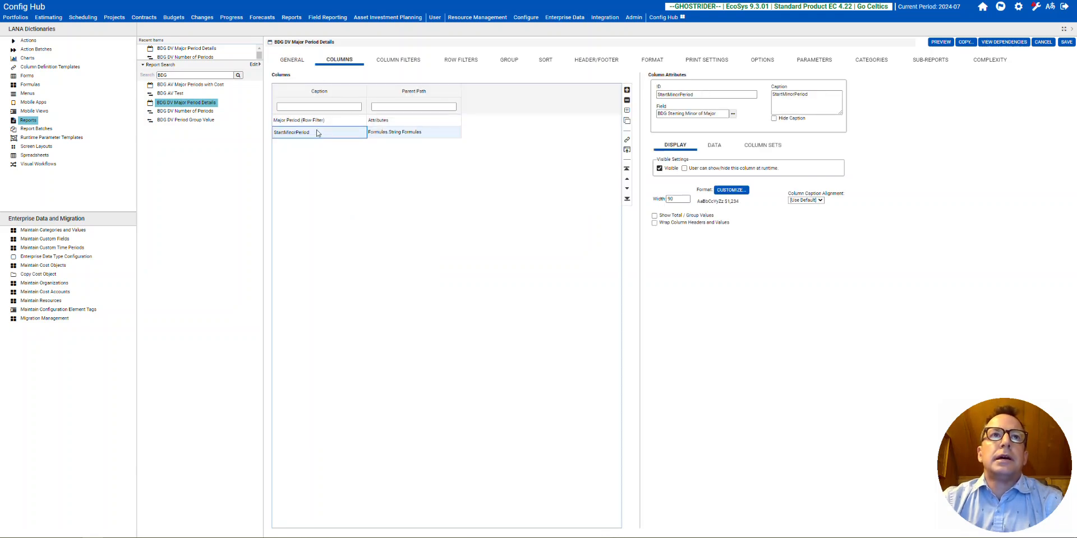
click(292, 61)
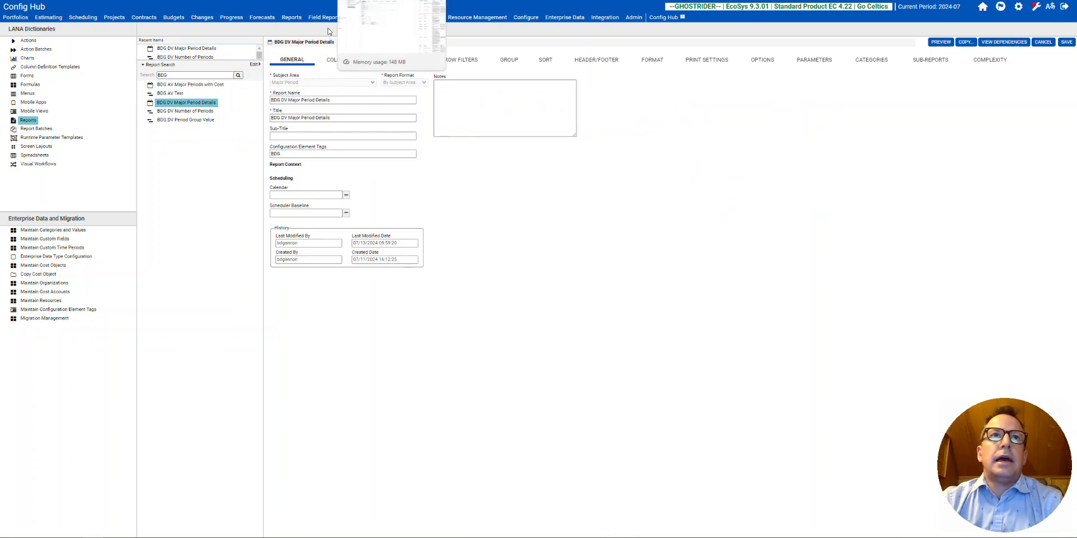
click(339, 60)
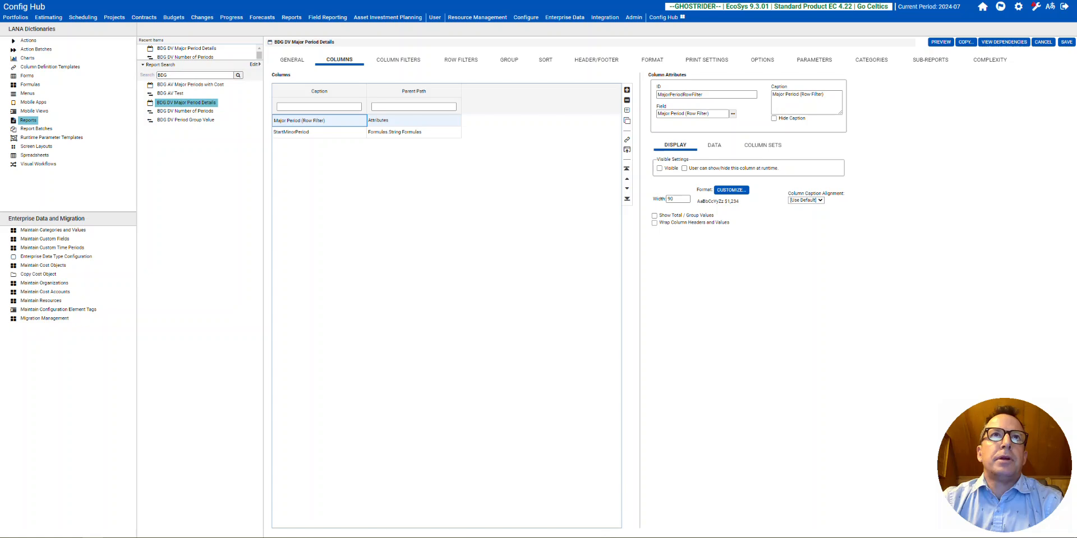
Step: Examine the BDG Starting Minor of Major formula's general settings, Start Date source field and formula expression
click(387, 1)
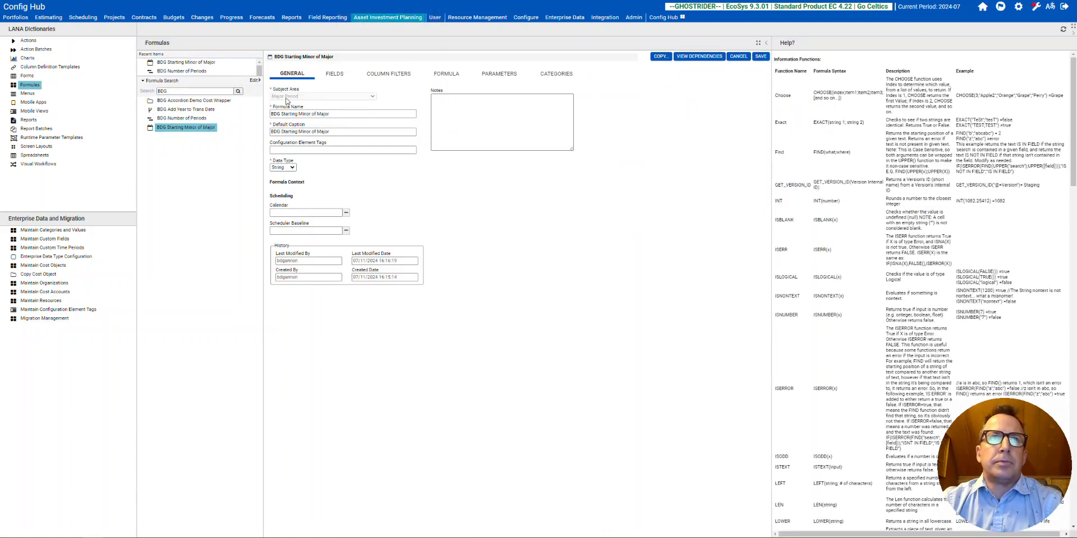
click(328, 77)
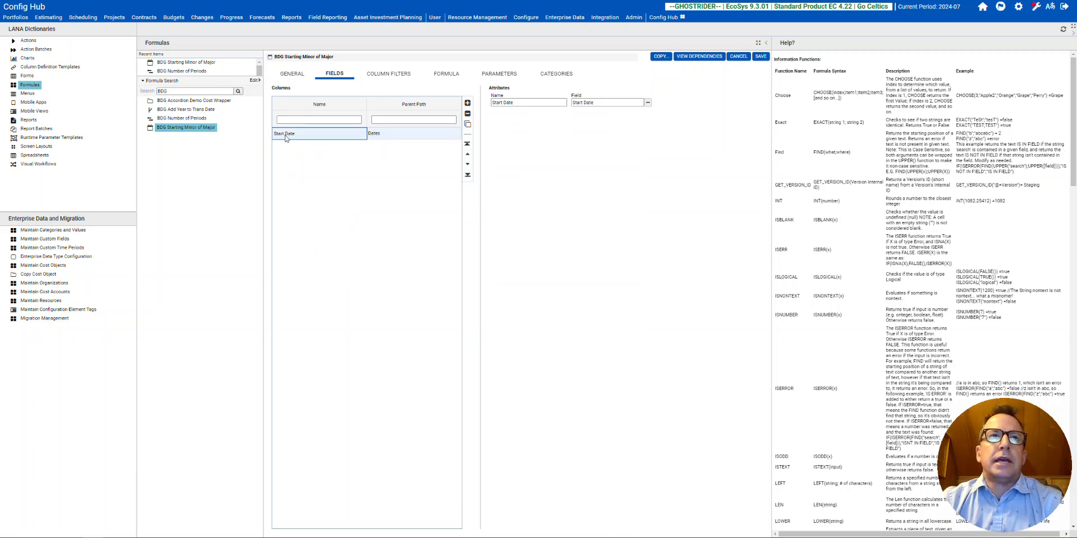
click(467, 103)
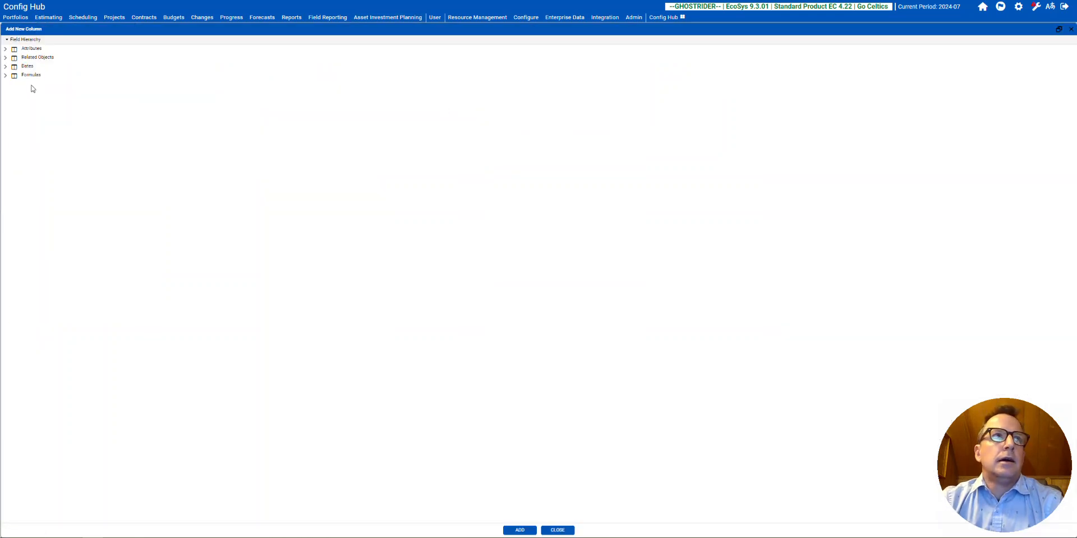
click(5, 67)
click(37, 111)
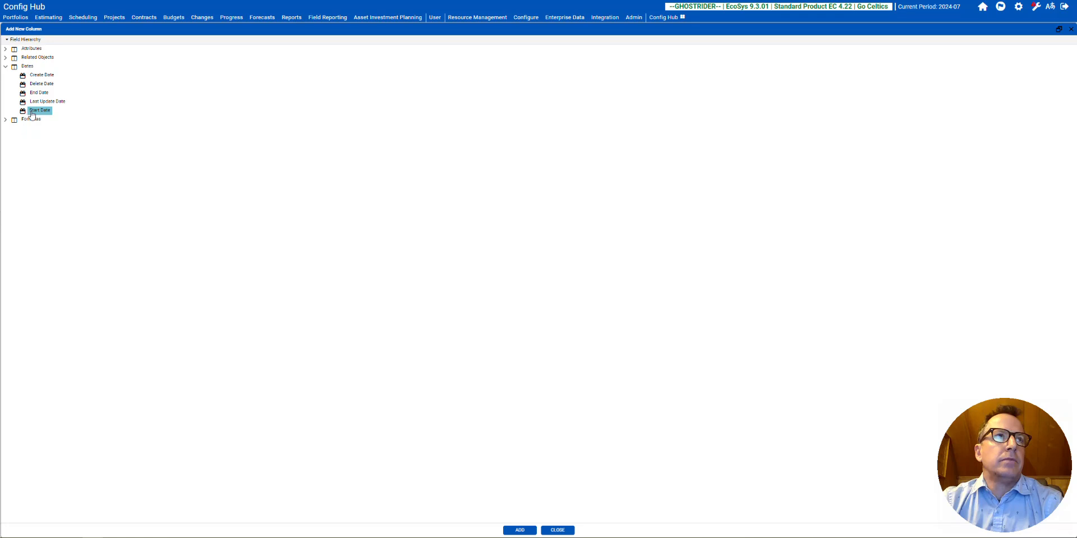
click(1070, 29)
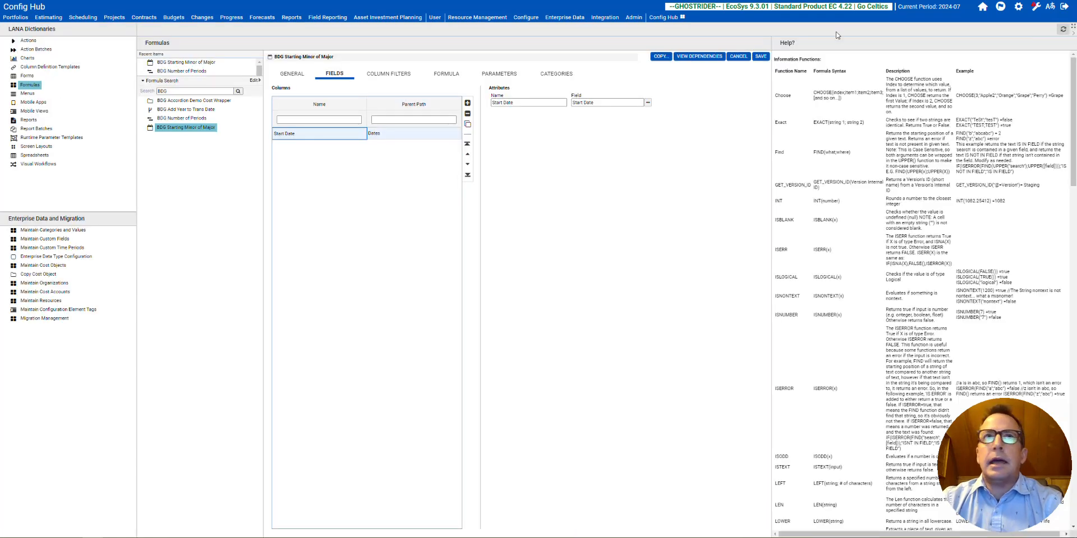
click(455, 78)
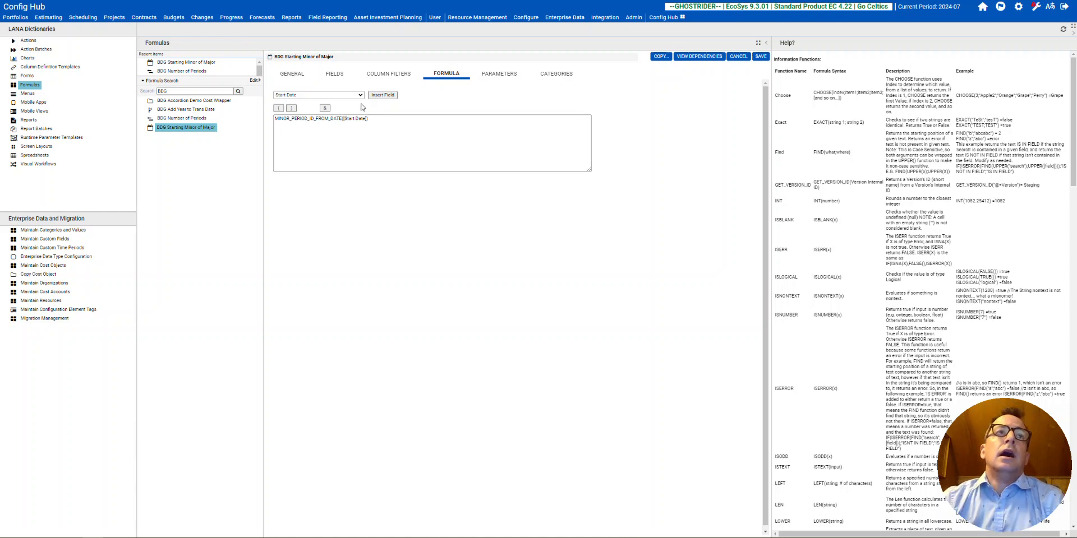
Step: Return to the BDG Accordion Demo spreadsheet's parameters and examine the attributes of YearsOut
click(241, 1)
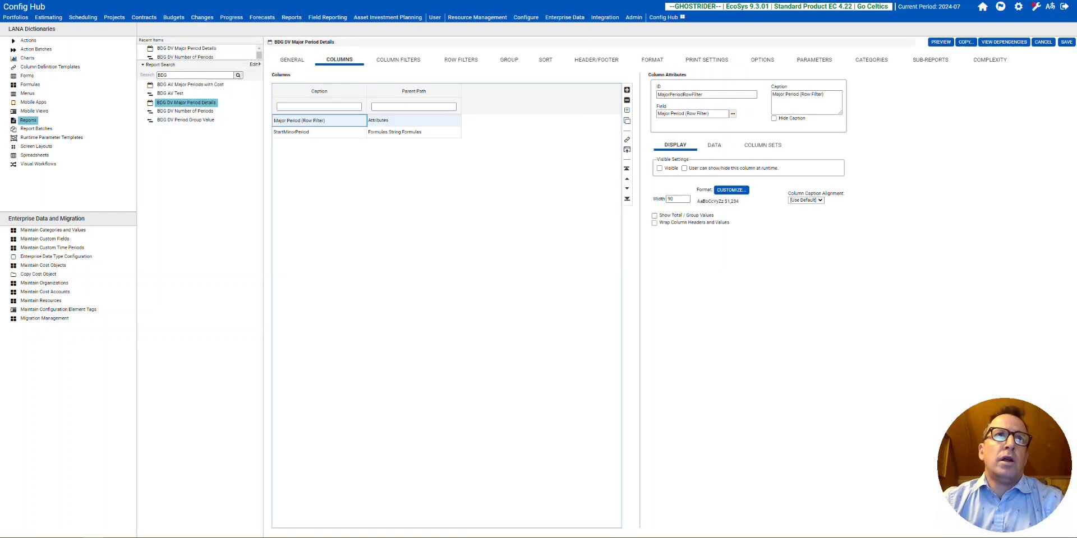
click(112, 1)
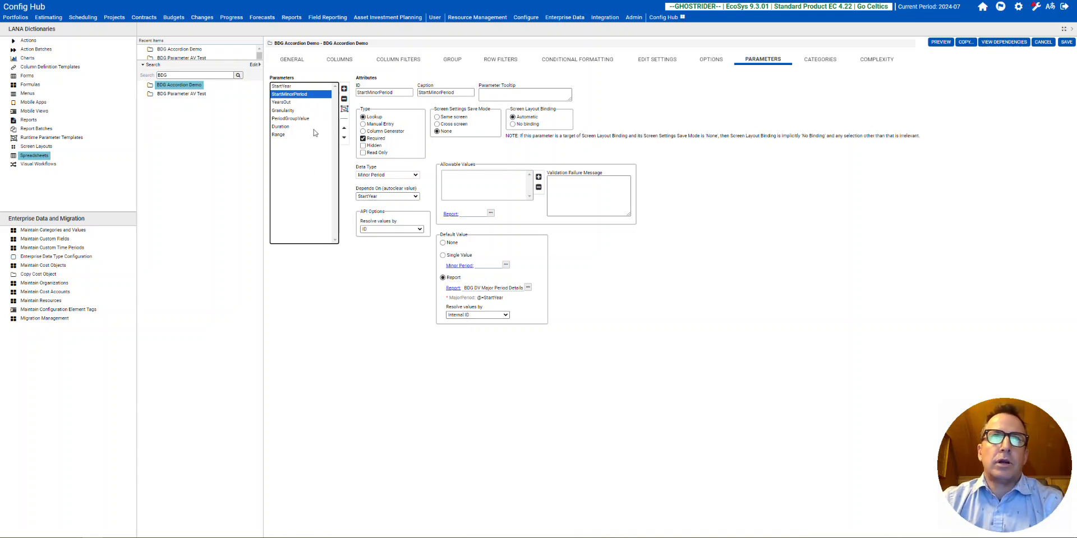
click(291, 102)
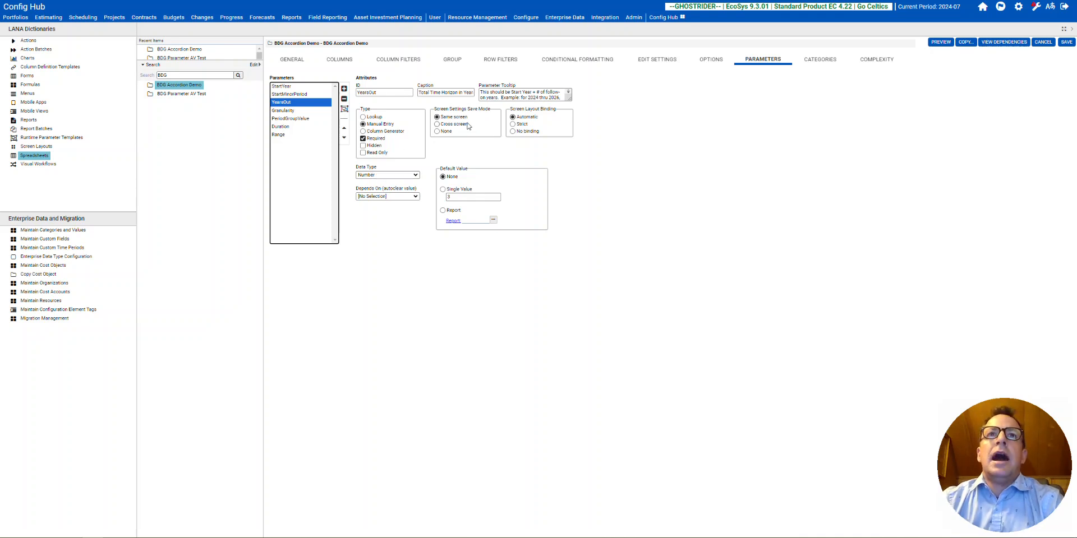
Step: Enlarge the YearsOut parameter's tooltip text to read it in full, and check the Total Time Horizon in Years parameter in the spreadsheet preview
drag(571, 101, 593, 116)
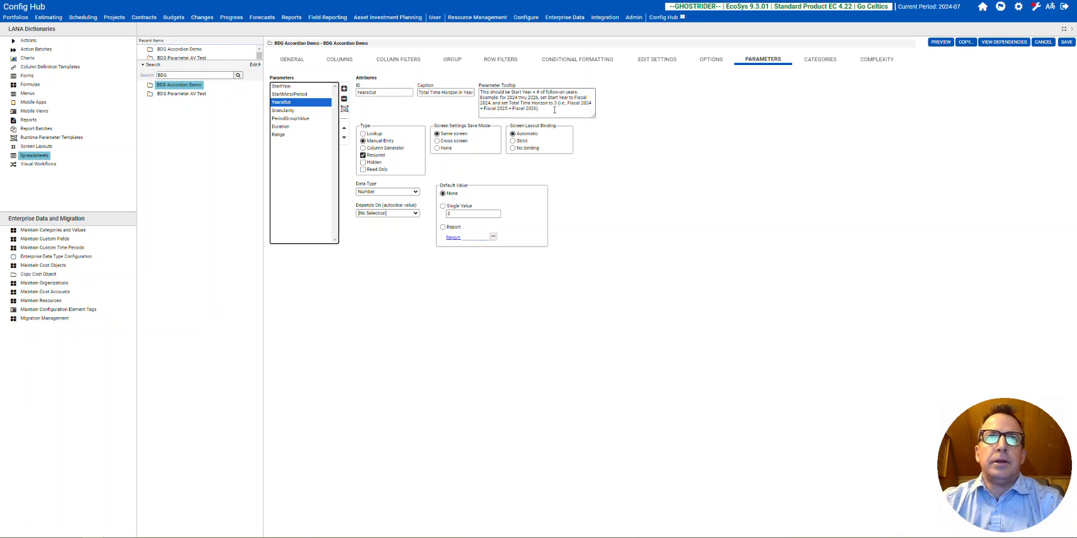
click(940, 42)
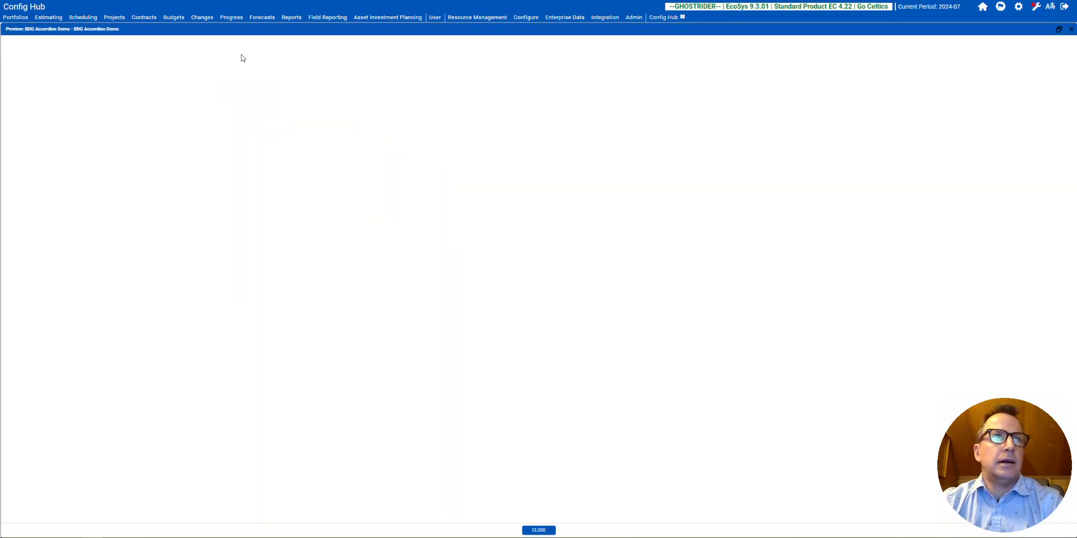
mouse_move(205, 56)
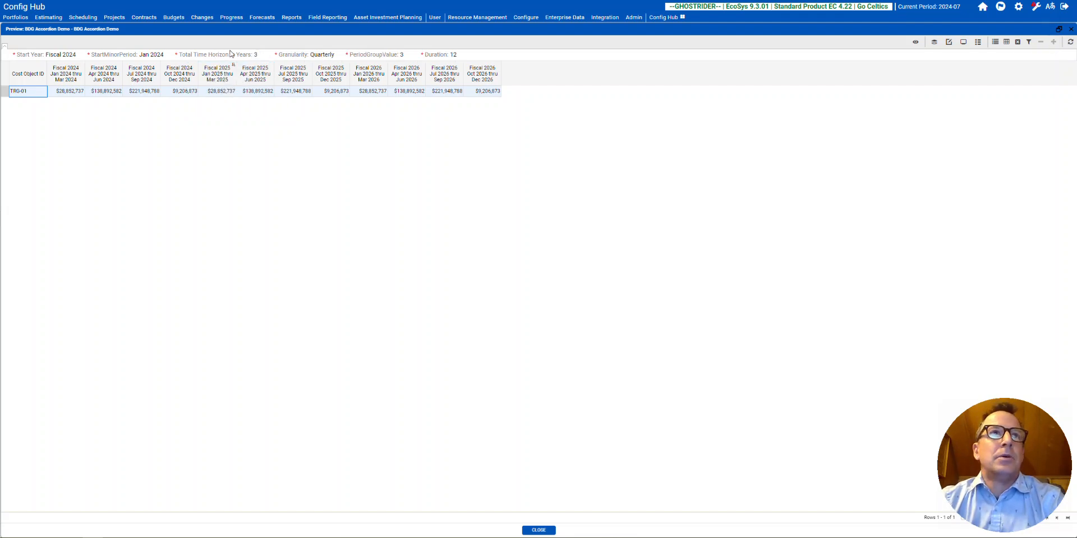
click(1070, 29)
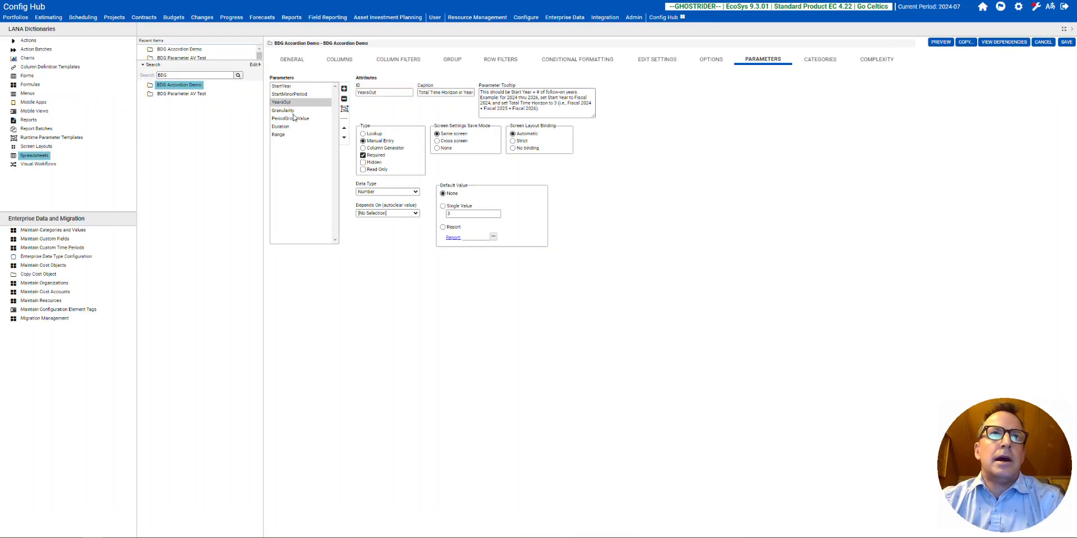
Step: Examine the Granularity parameter's attributes and the Range parameter's start value, period group and duration settings
click(292, 112)
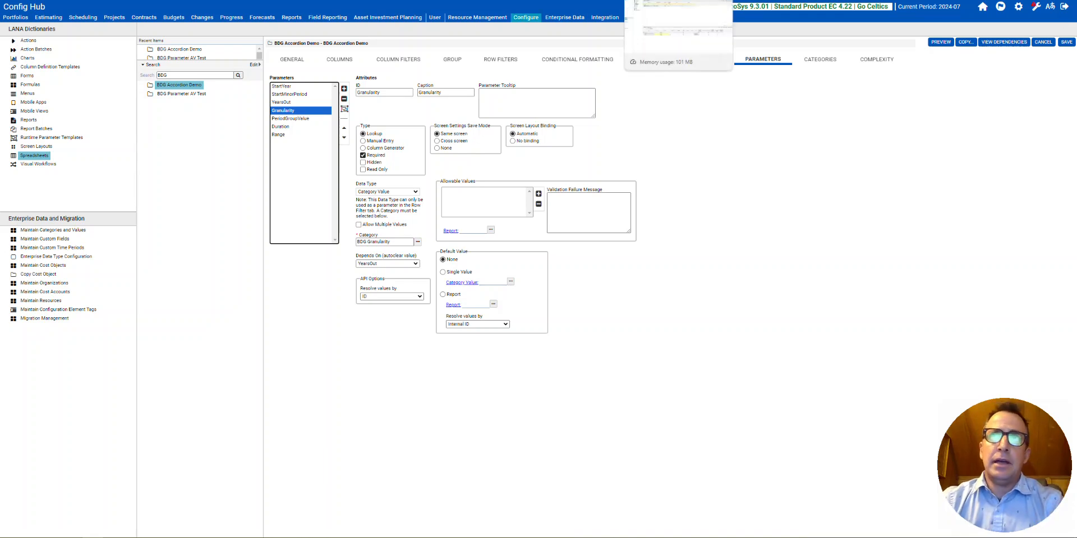
click(667, 0)
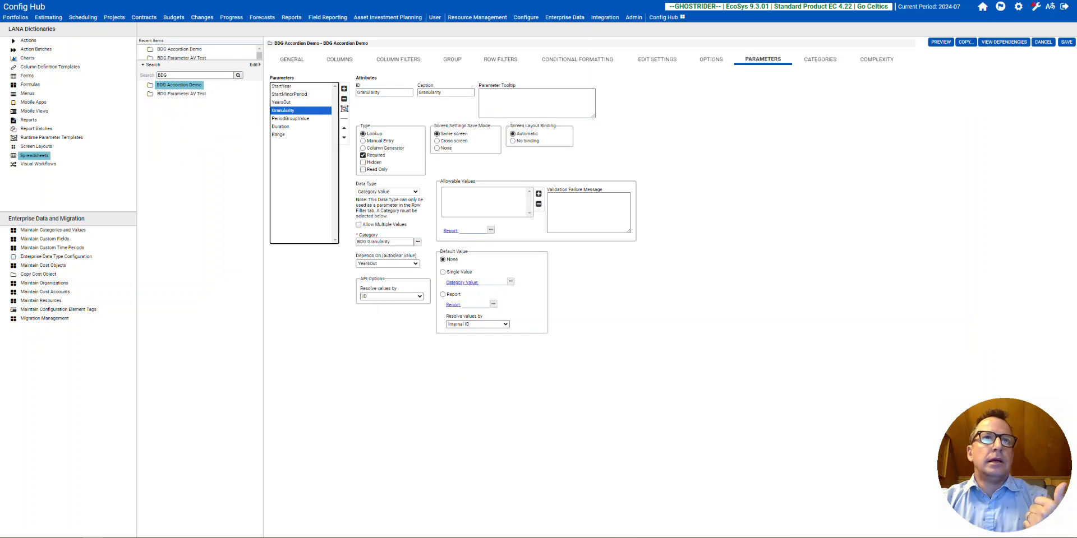
click(290, 137)
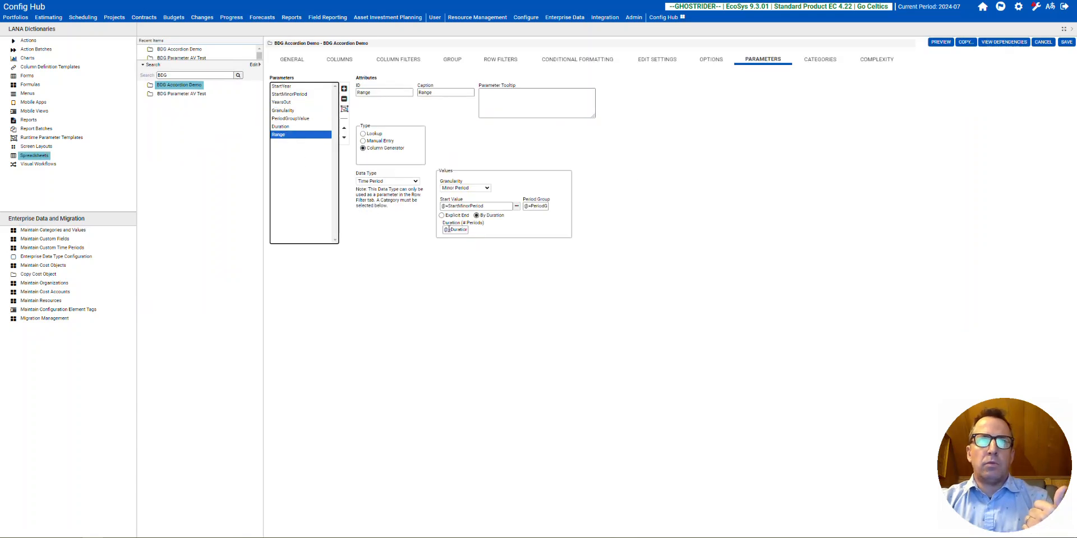
click(542, 207)
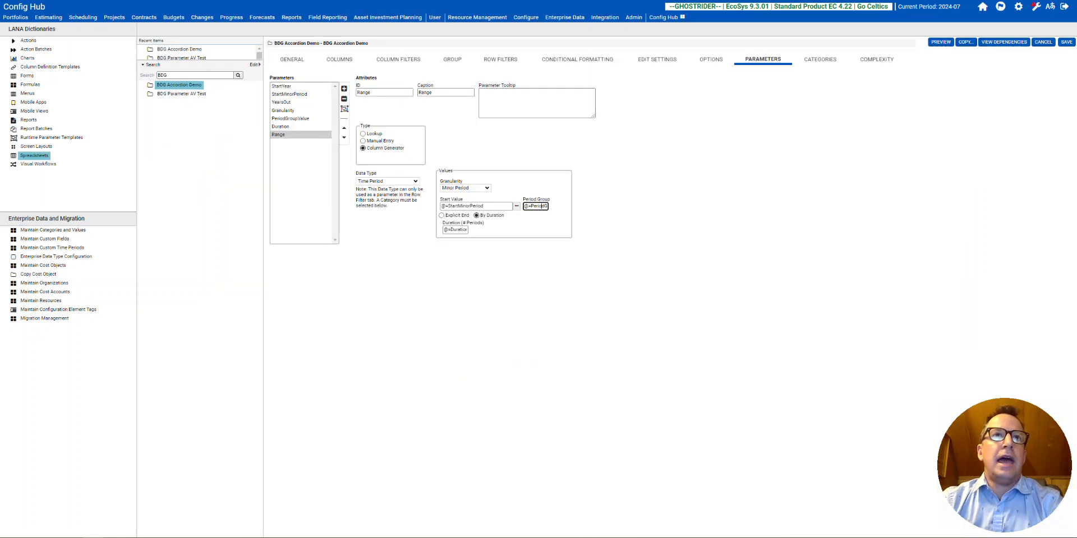
Step: Examine the PeriodGroupValue parameter and the general settings, columns and row filters of its default value report, BDG DV Period Group Value
click(283, 110)
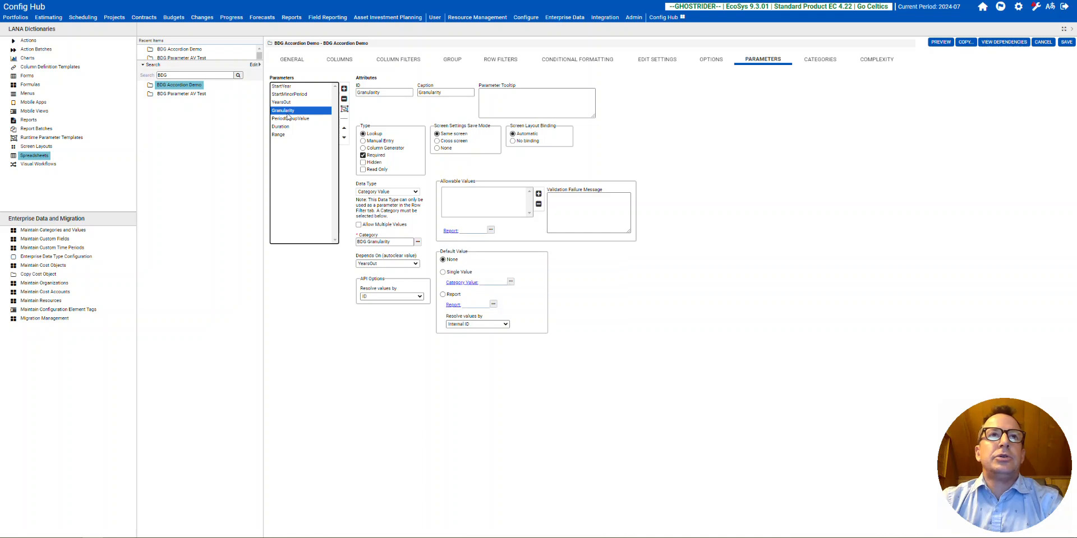
click(290, 119)
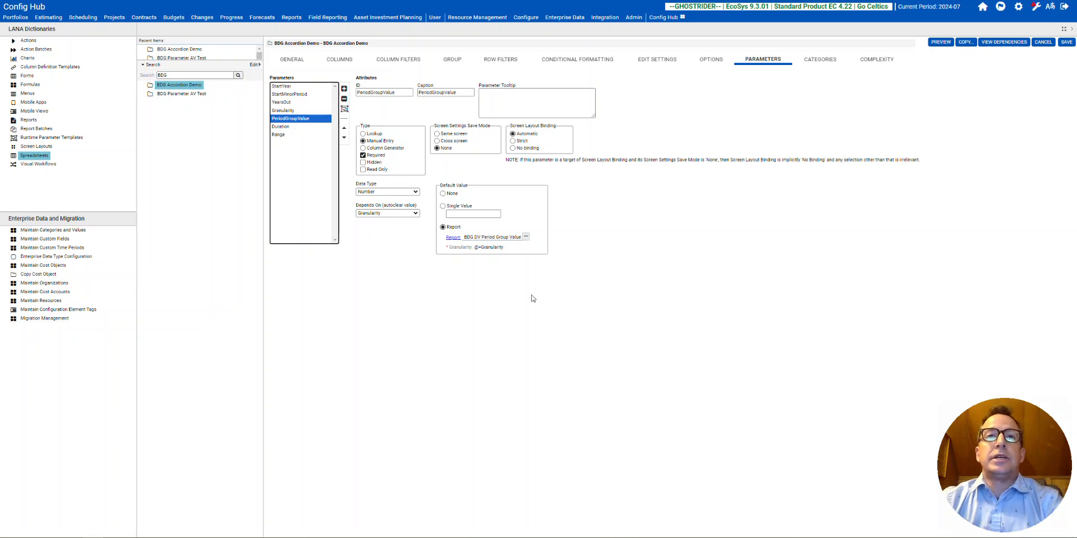
click(507, 241)
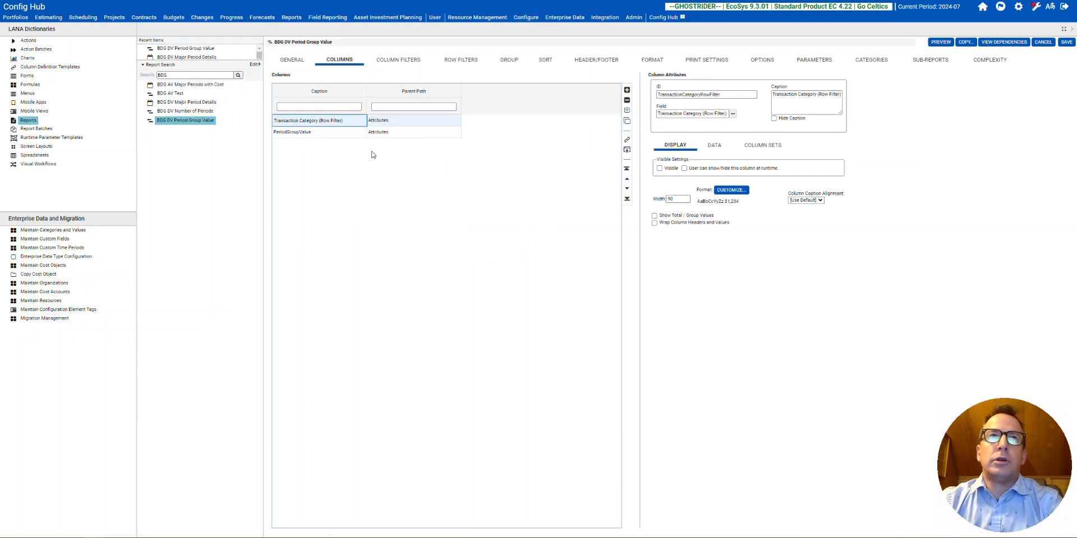
click(291, 58)
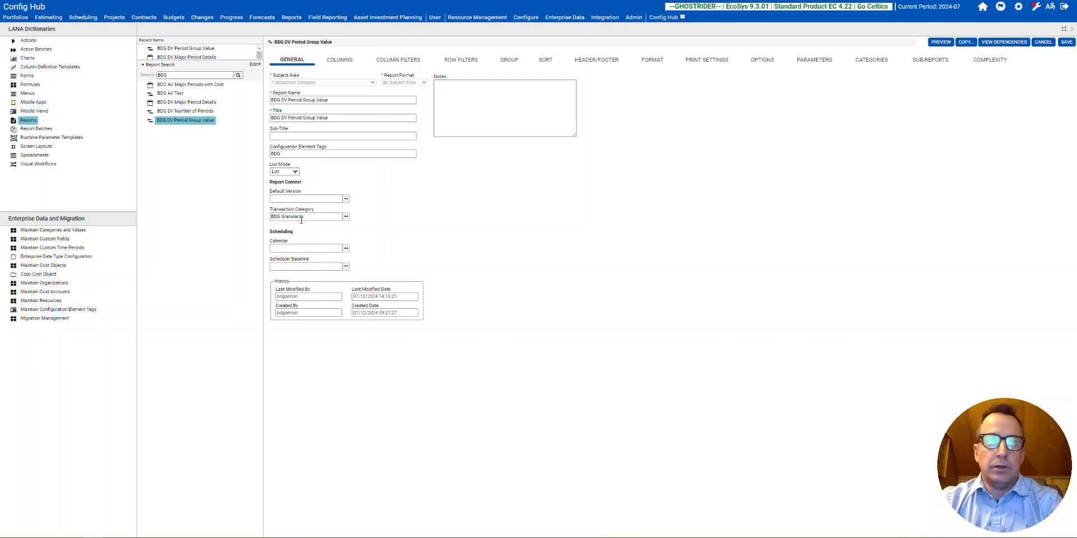
click(341, 60)
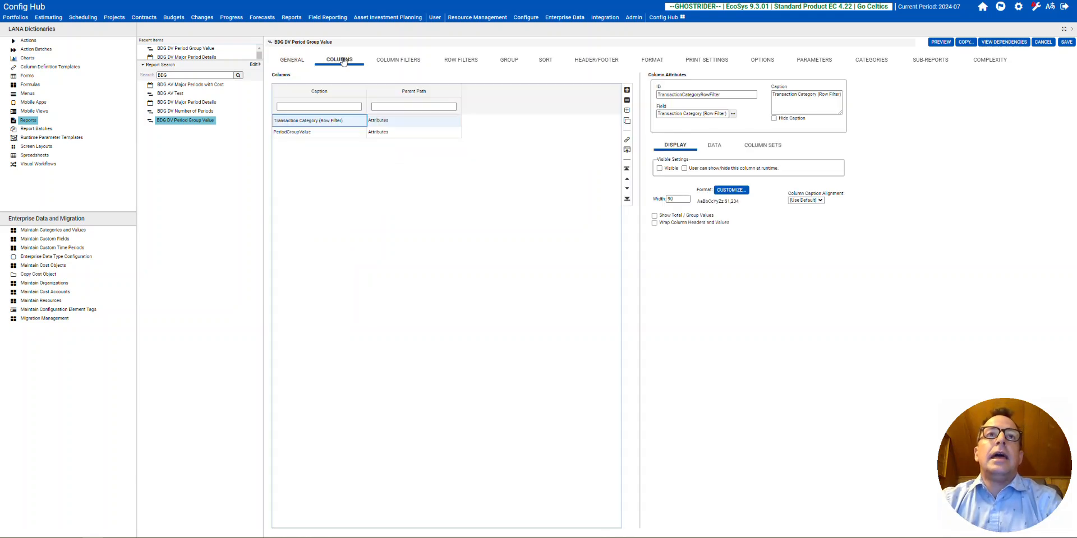
click(321, 133)
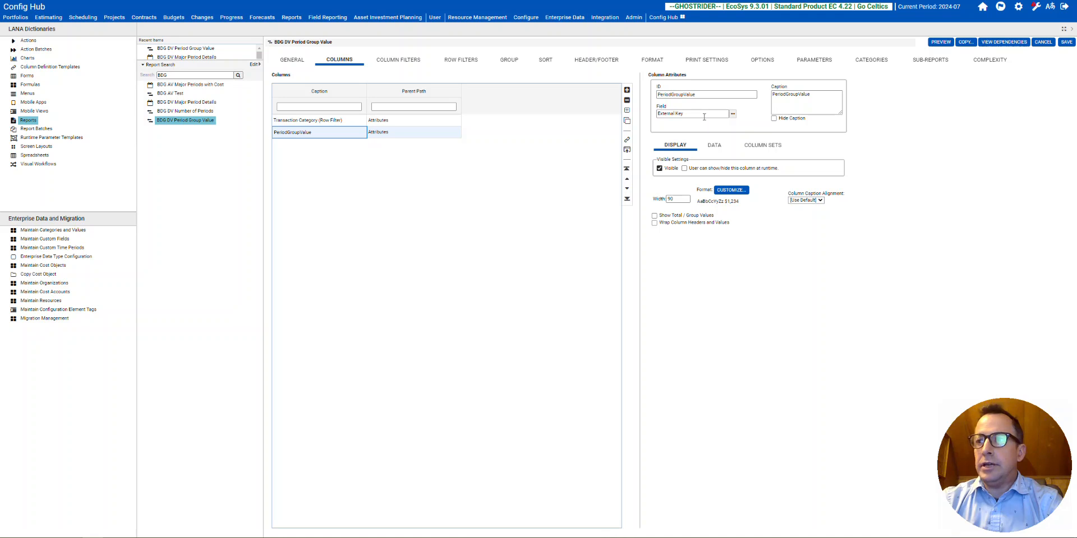
click(469, 60)
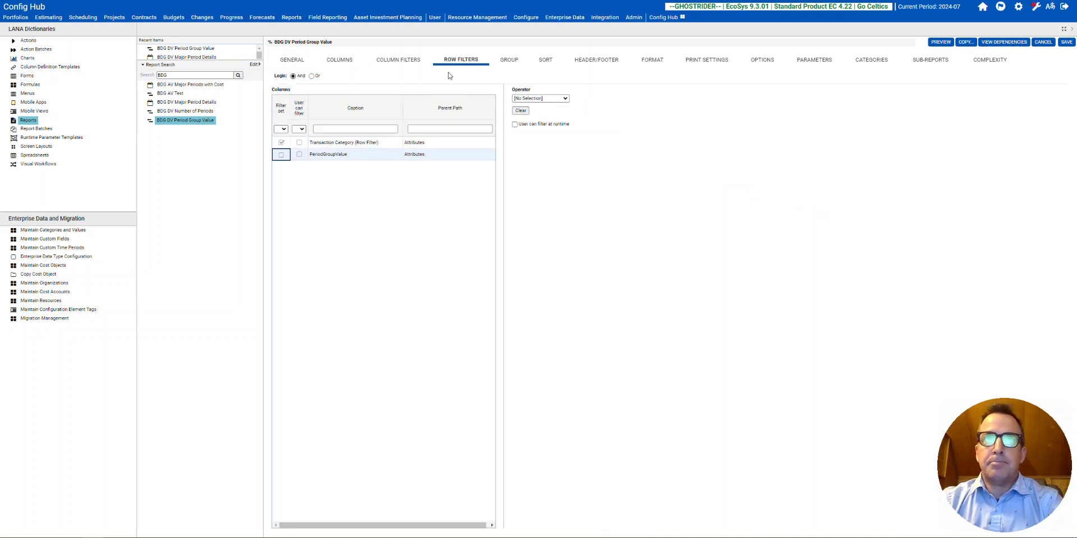
click(355, 146)
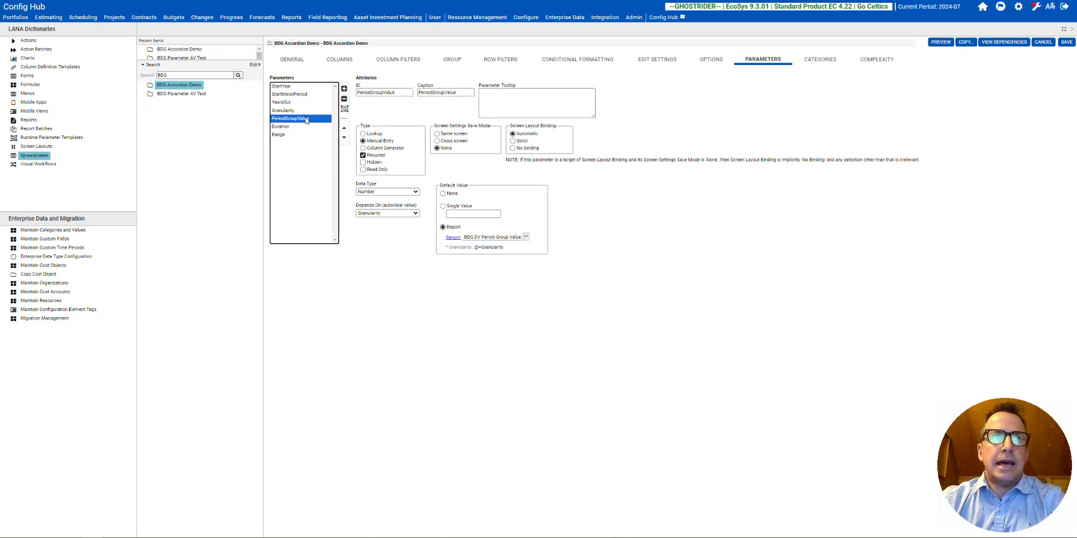
Step: Compare the attributes of the StartMinorPeriod, PeriodGroupValue and Duration parameters in the BDG Accordion Demo spreadsheet
click(299, 94)
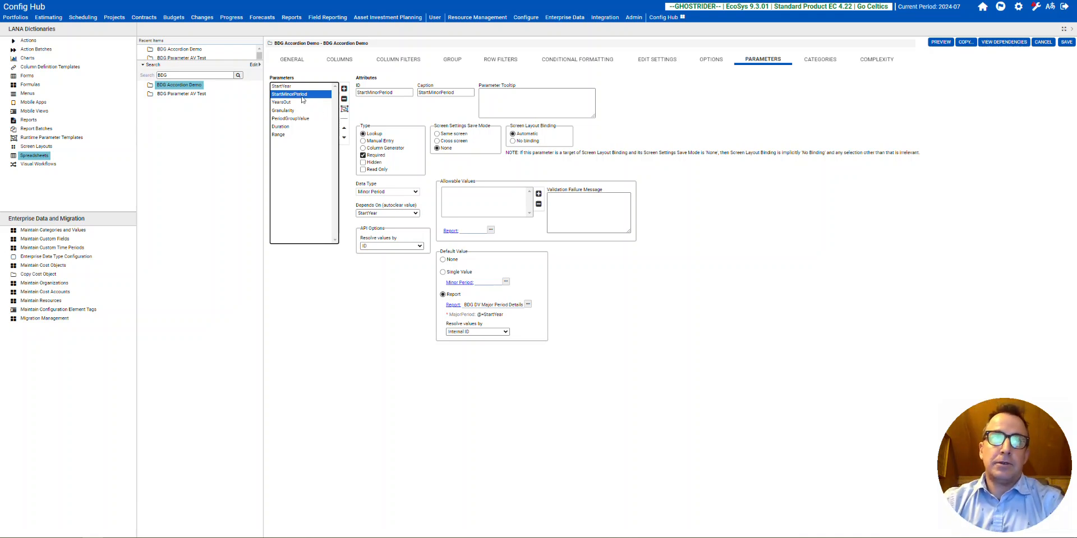
click(297, 119)
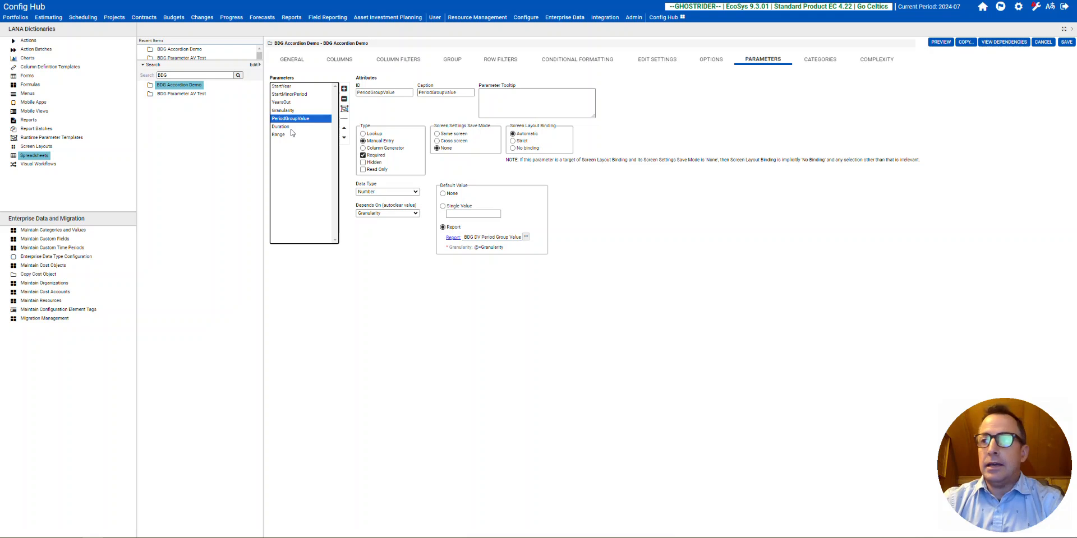
click(292, 127)
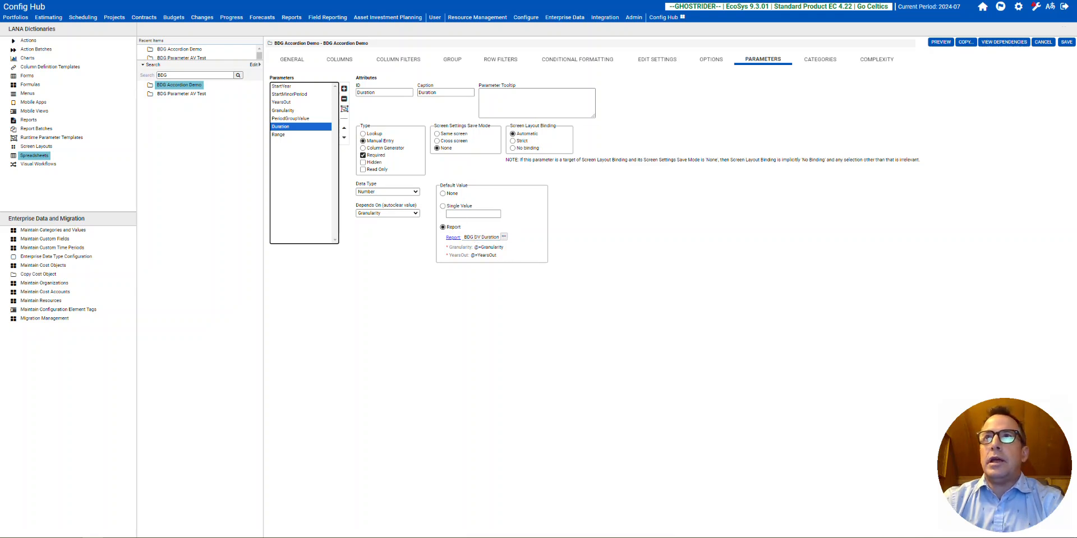
Step: Examine the BDG DV Duration report's general settings and the source field of its Duration column
click(796, 0)
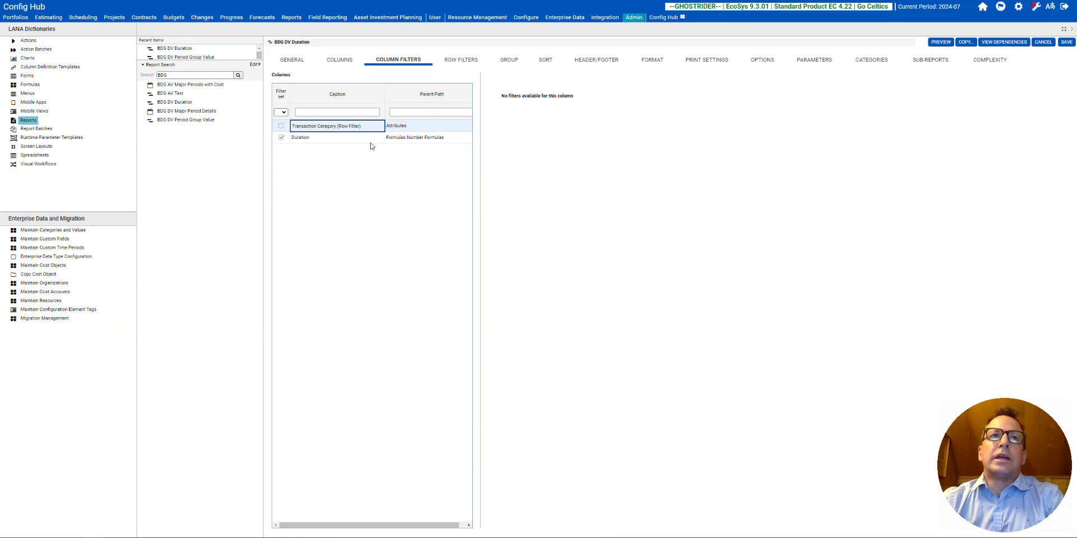
click(296, 63)
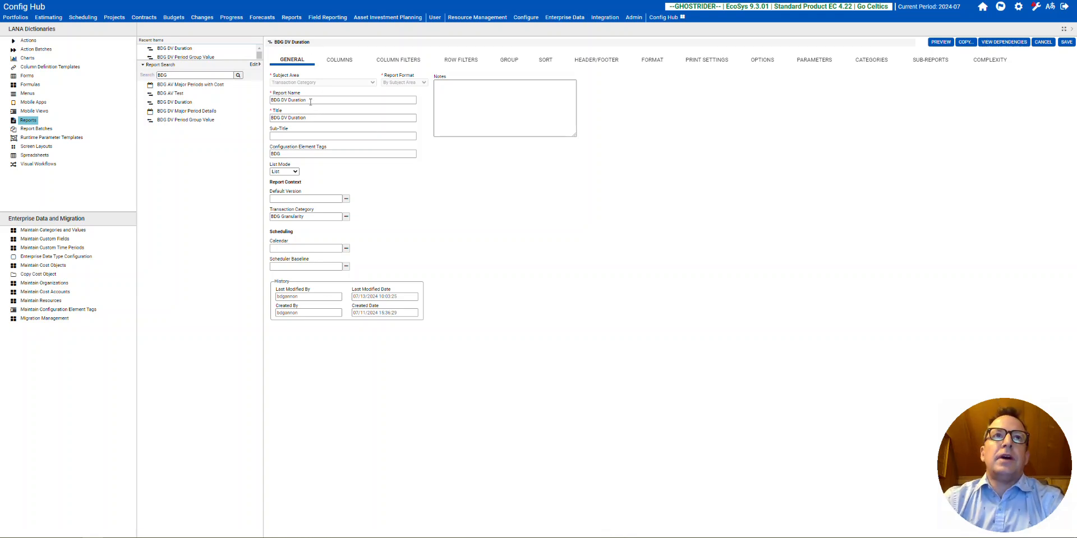
click(340, 60)
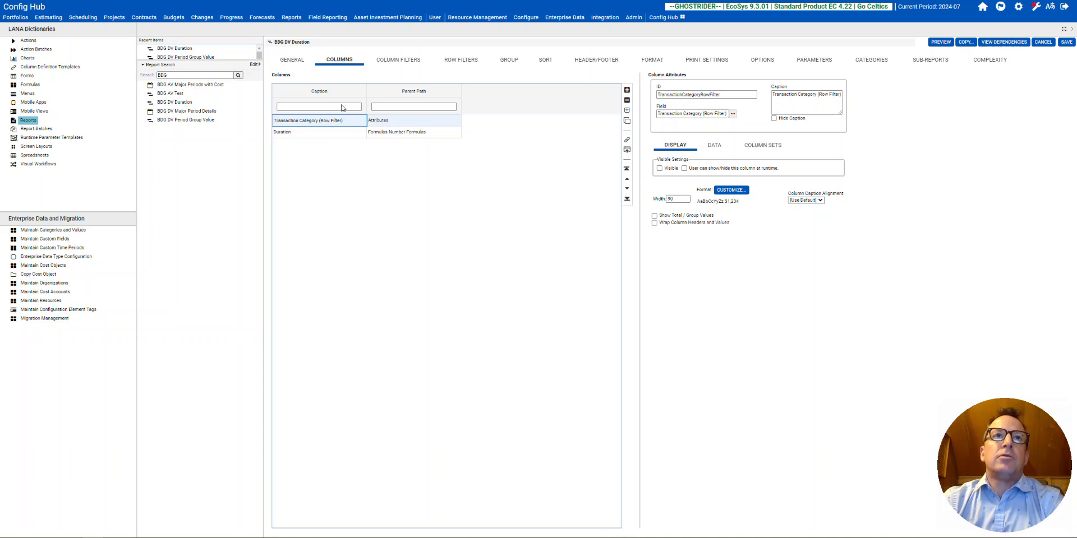
click(342, 134)
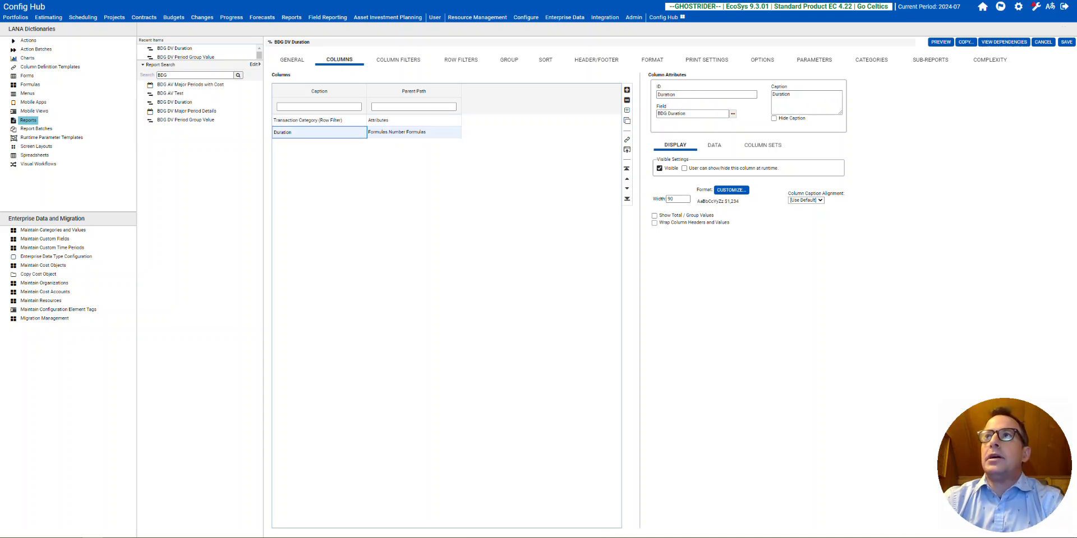
Step: Examine the BDG Duration formula's expression, highlighting its YearsOut parameter reference
key(ctrl+Tab)
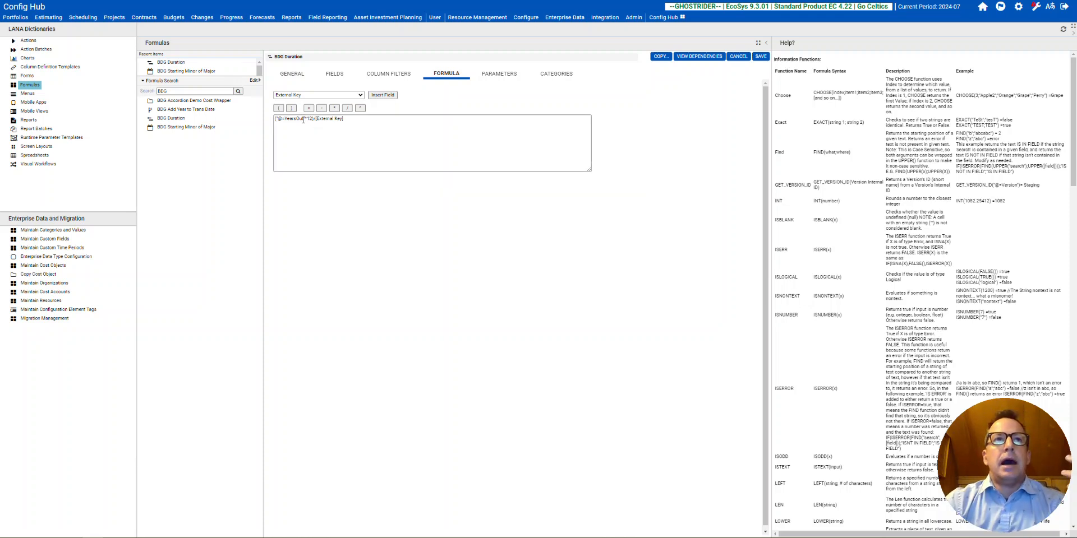
drag(277, 121, 303, 122)
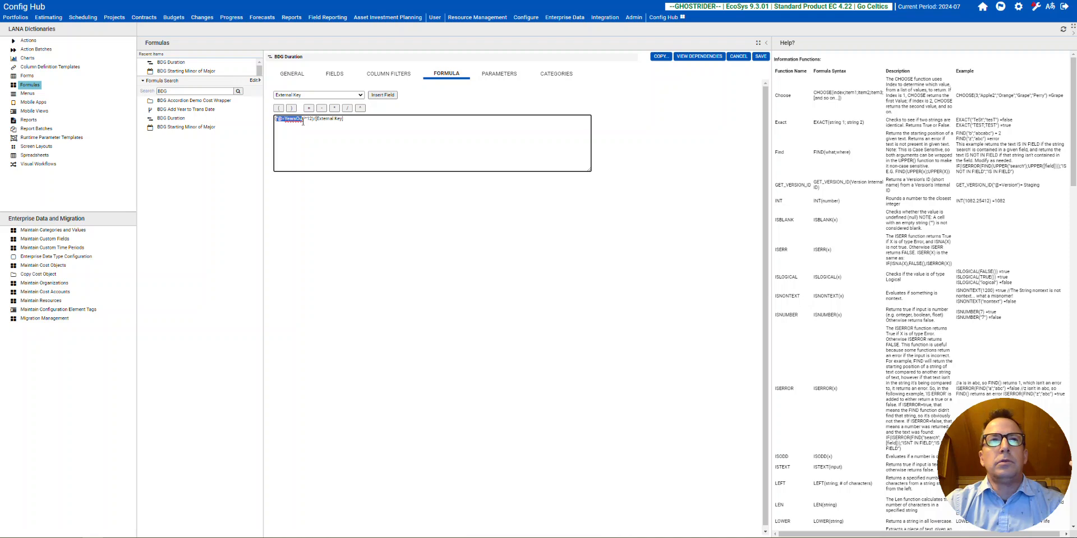
click(303, 120)
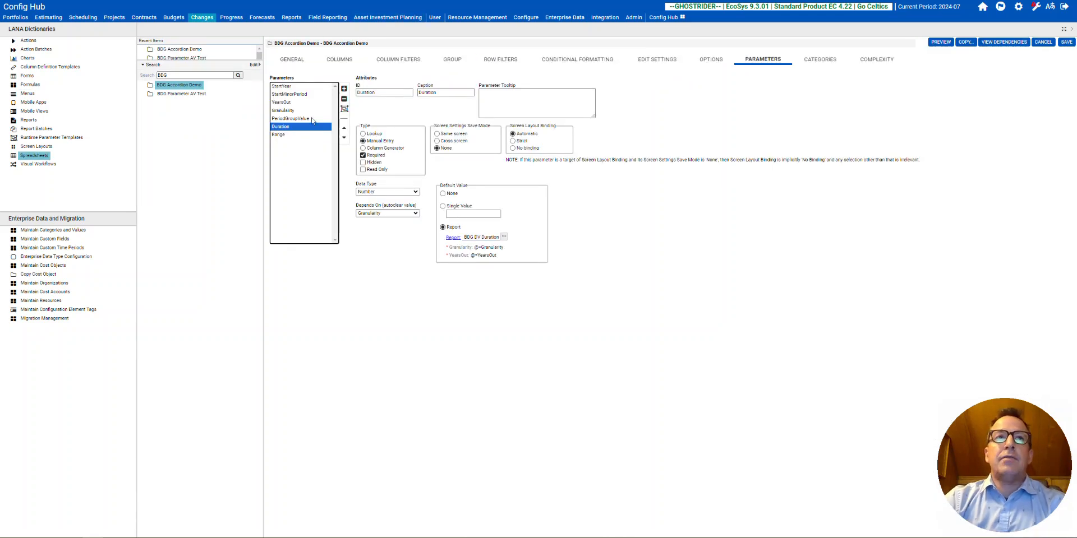
Step: Review the Range parameter's column generator settings and check the resulting time columns in the spreadsheet preview
click(295, 135)
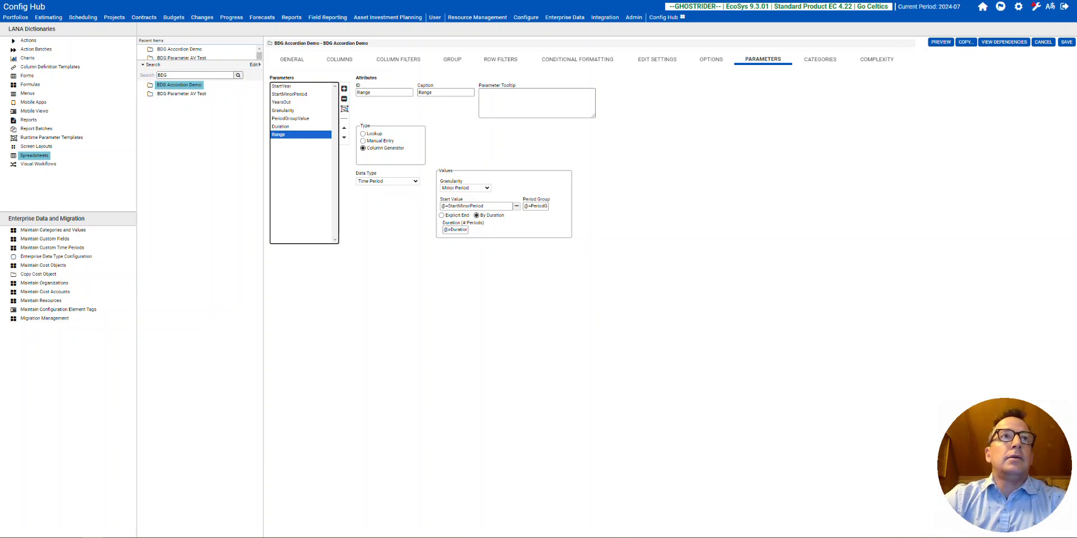
click(941, 42)
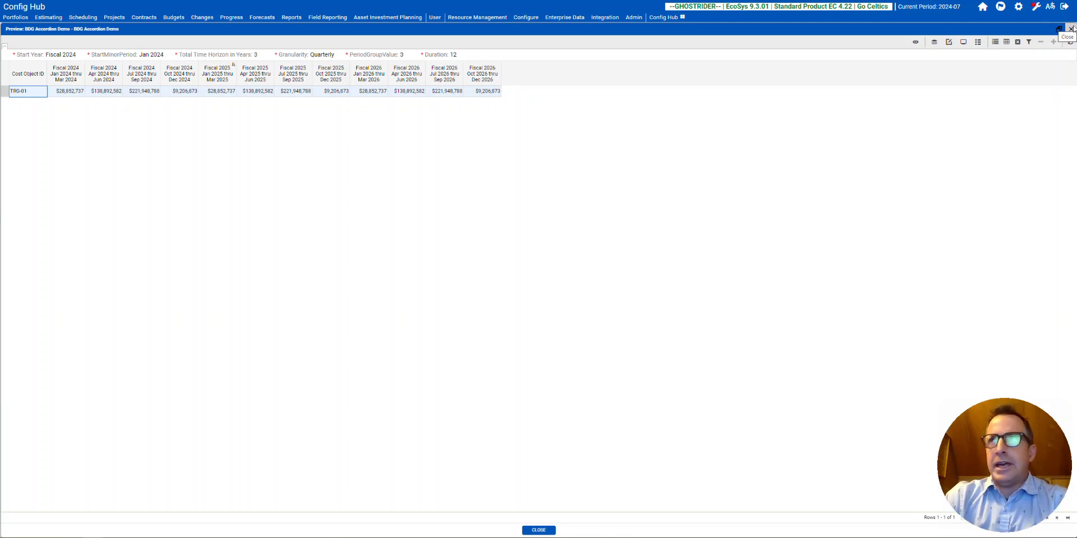
click(1070, 28)
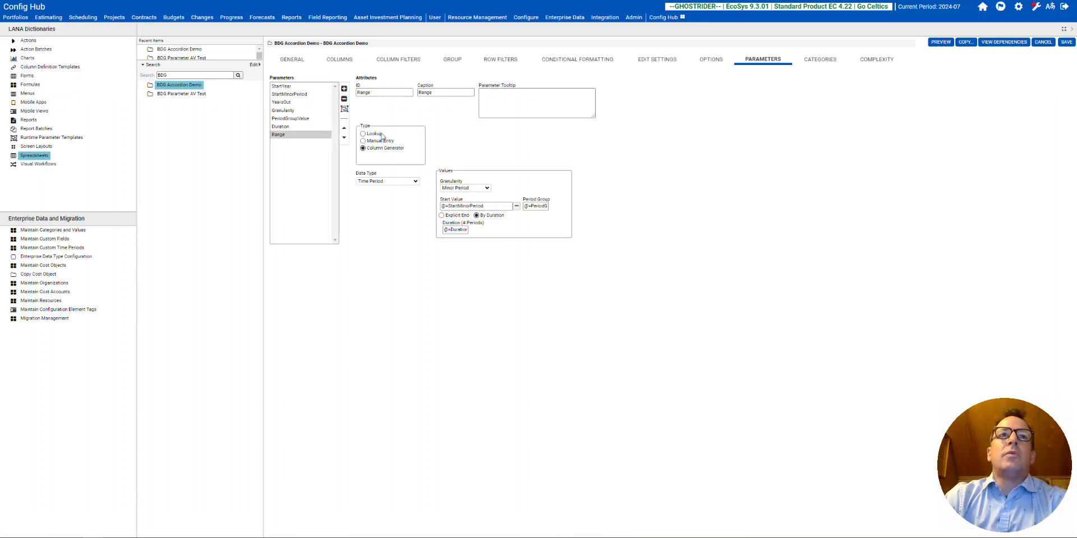
Step: Review the Duration parameter, then switch to AccordionVideo.xlsx in Excel and trace the PeriodGroupValue, NumberOfPeriods, Granularity and YearsOut dependencies in the Dependencies Diagram
click(286, 128)
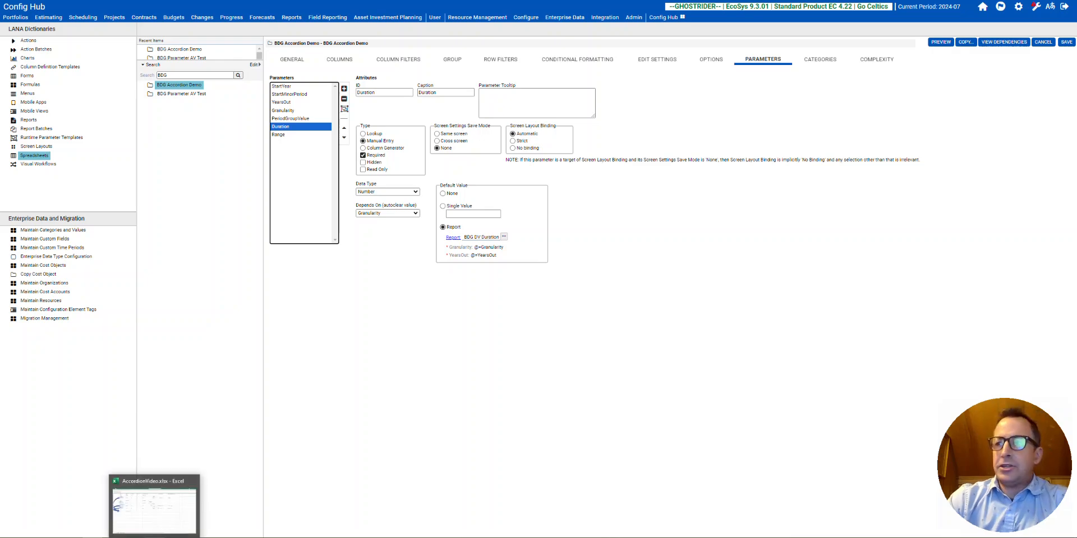
click(154, 537)
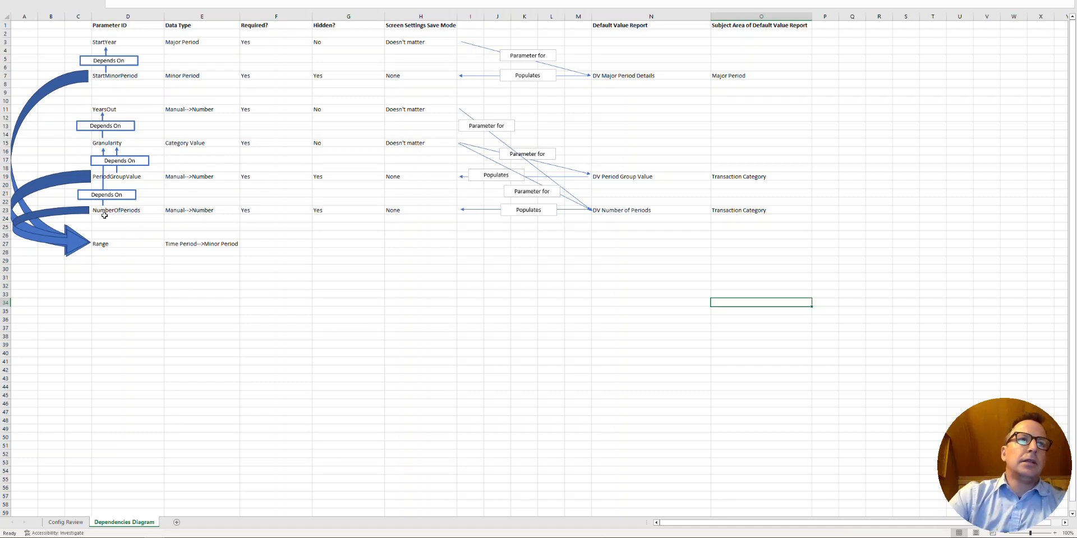
click(123, 177)
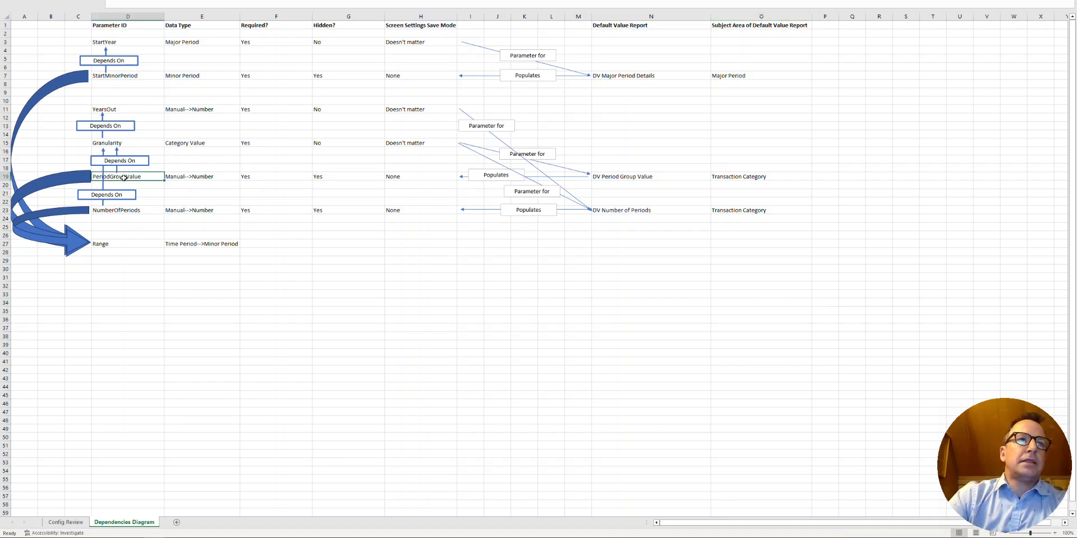
click(126, 212)
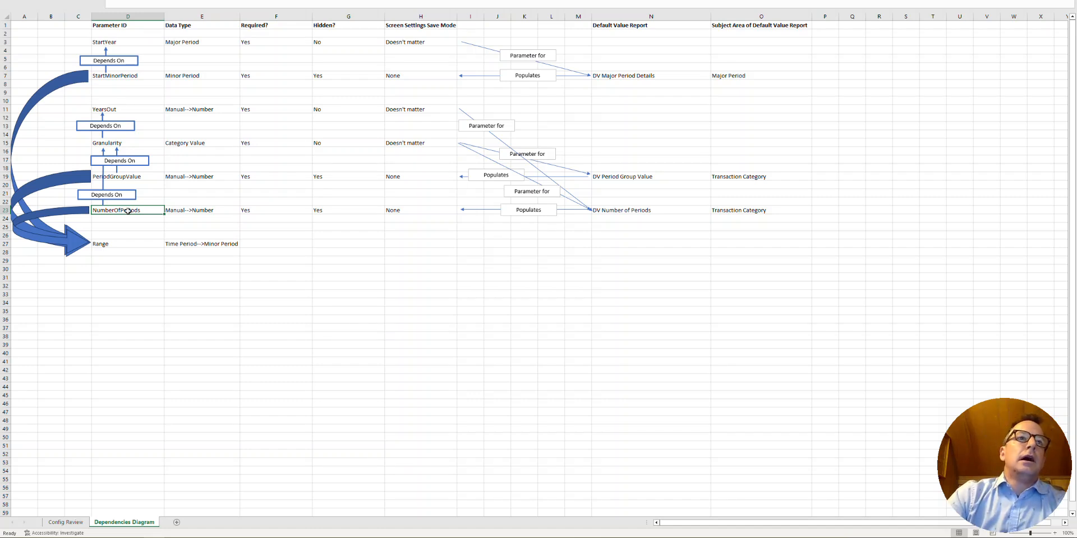
click(111, 144)
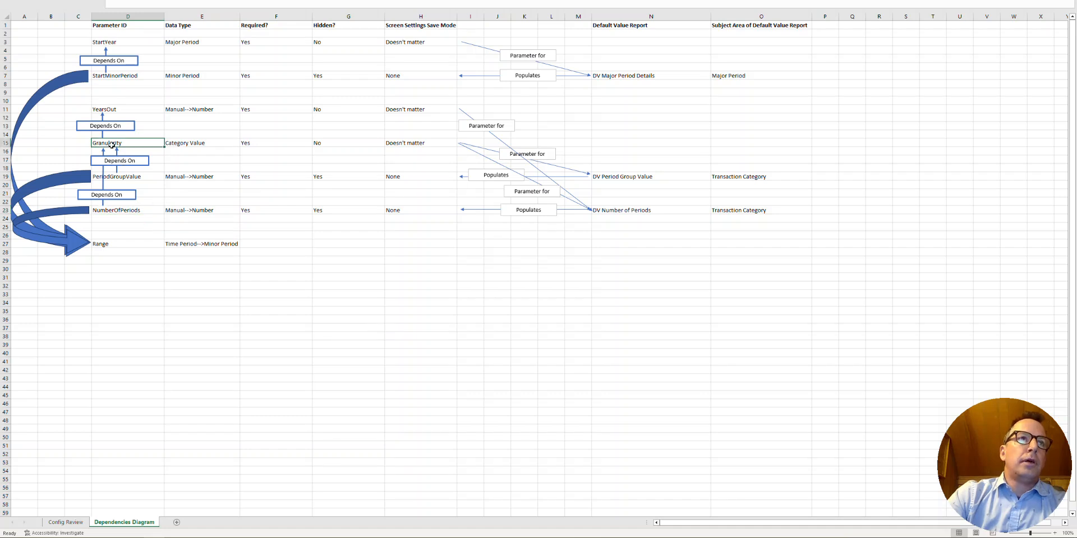
click(106, 110)
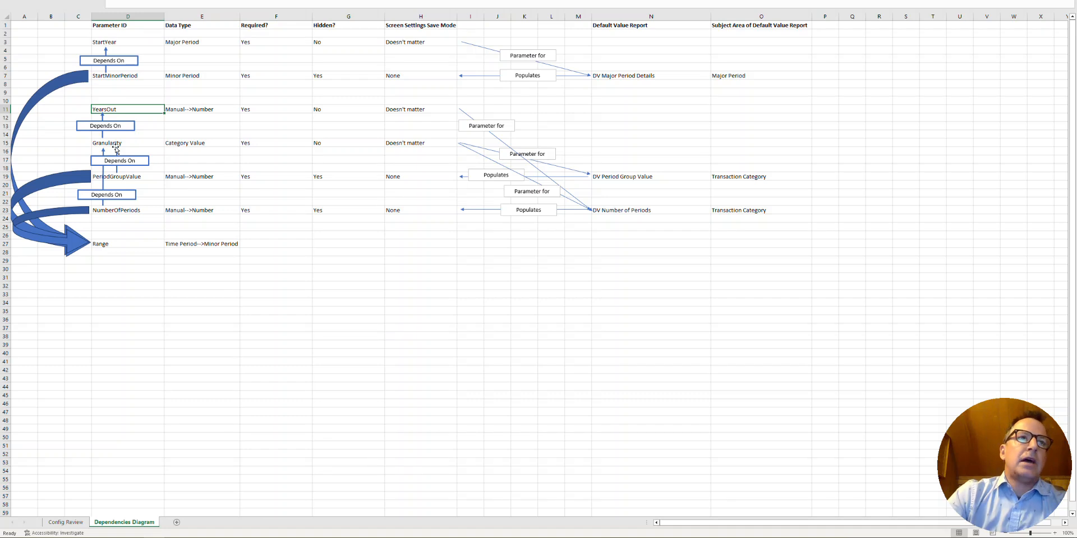
Step: Trace the NumberOfPeriods dependency on Granularity in the Excel diagram, then switch back to the EcoSys Config Hub
click(118, 211)
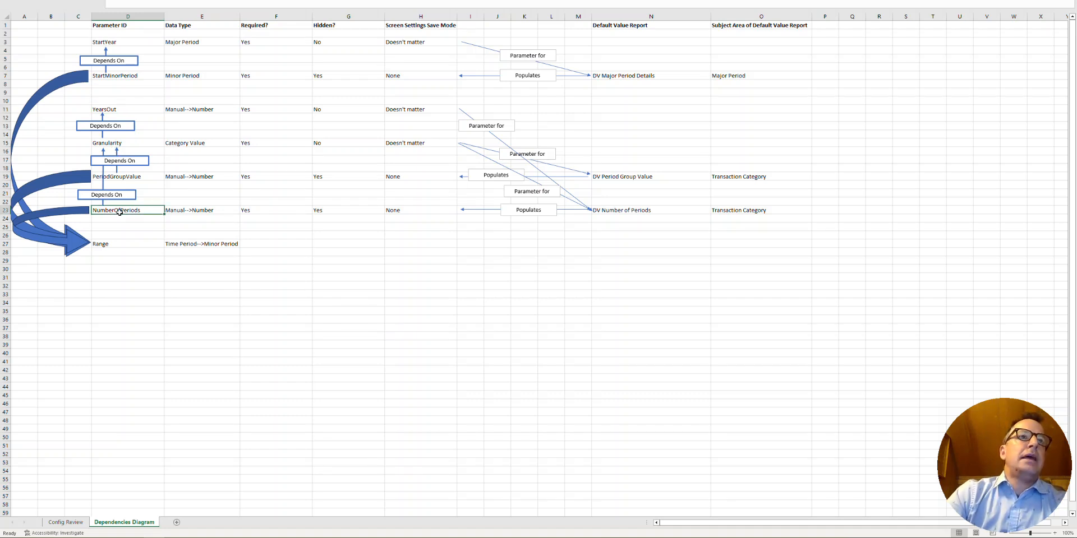
click(102, 142)
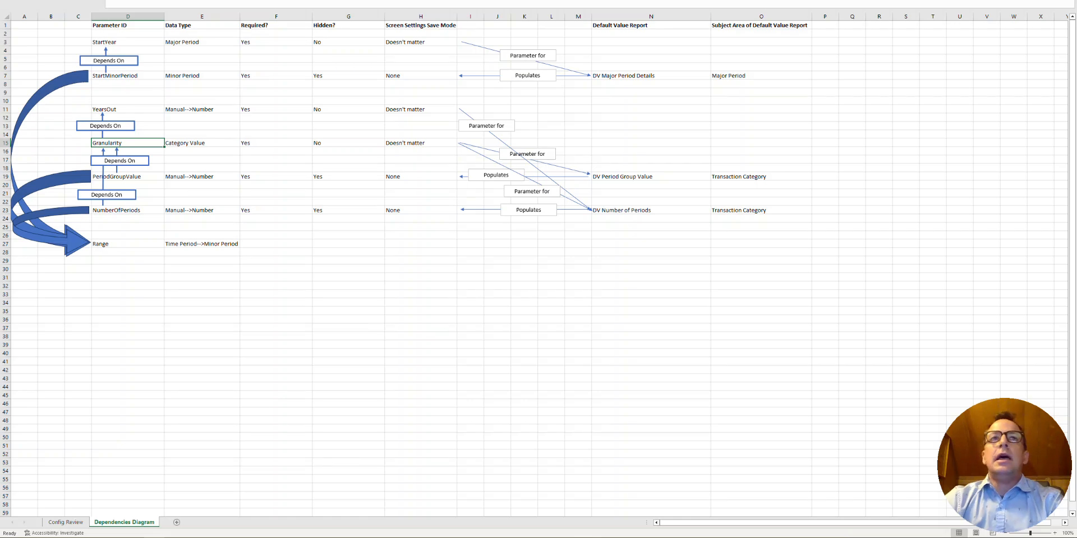
key(alt+Tab)
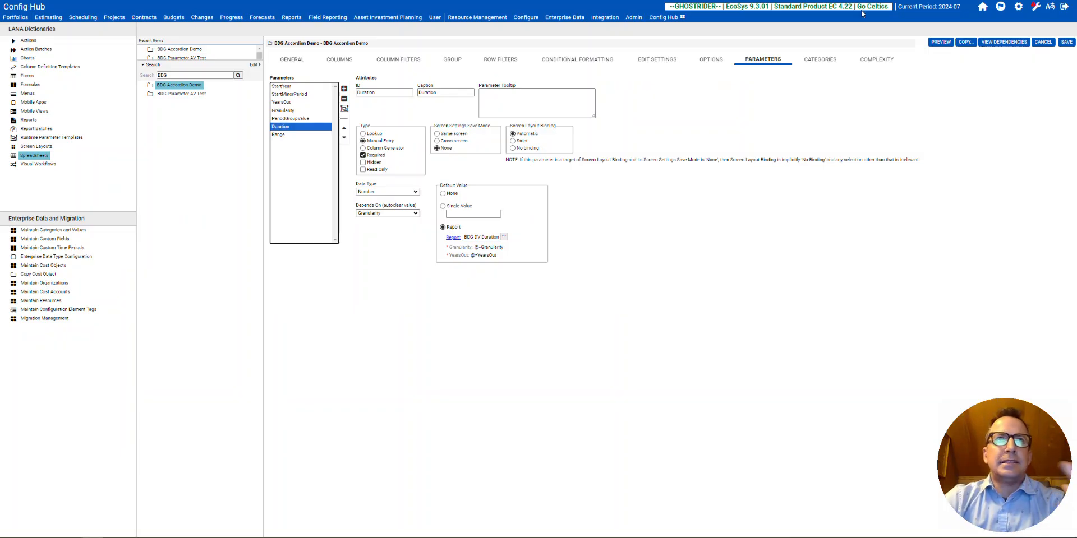
Step: Preview the BDG Accordion Demo spreadsheet and reload its data with Granularity set to Annually
click(936, 43)
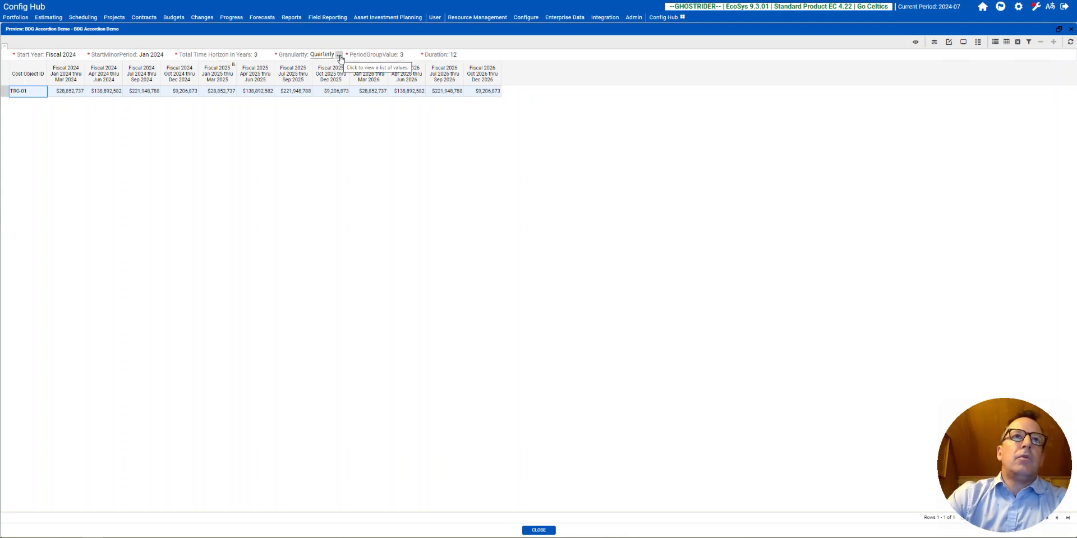
click(339, 56)
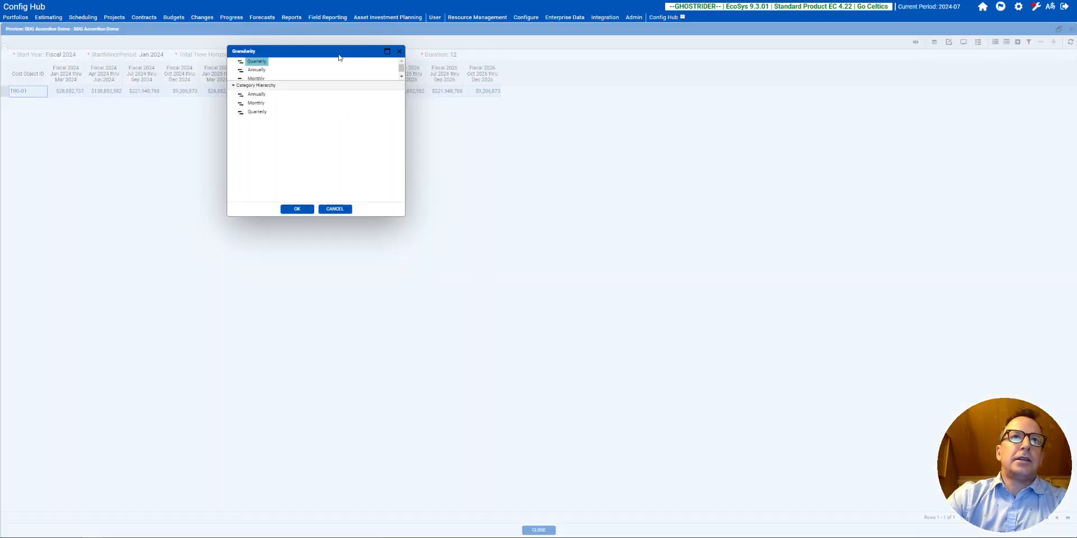
double_click(257, 94)
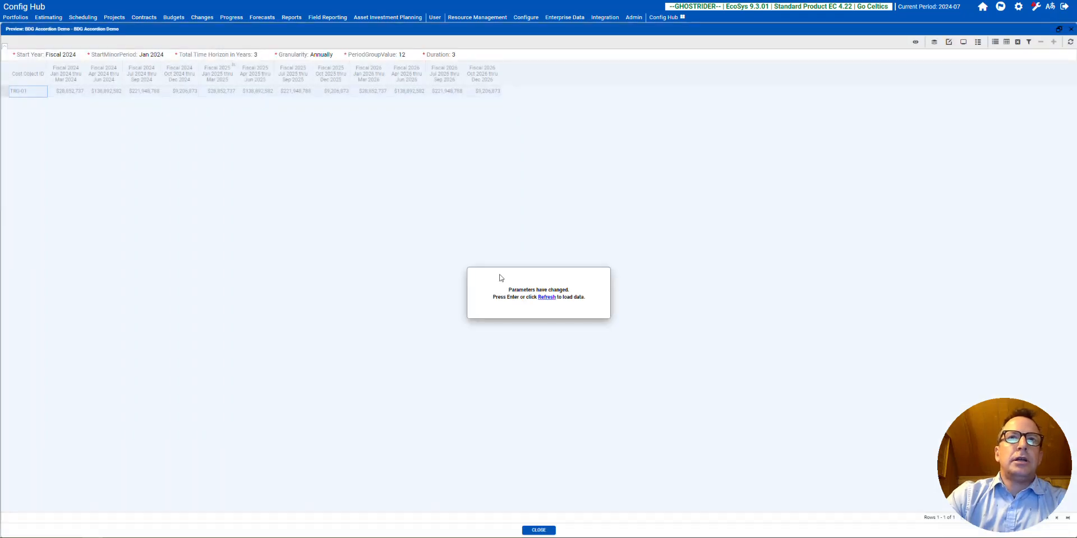
click(541, 299)
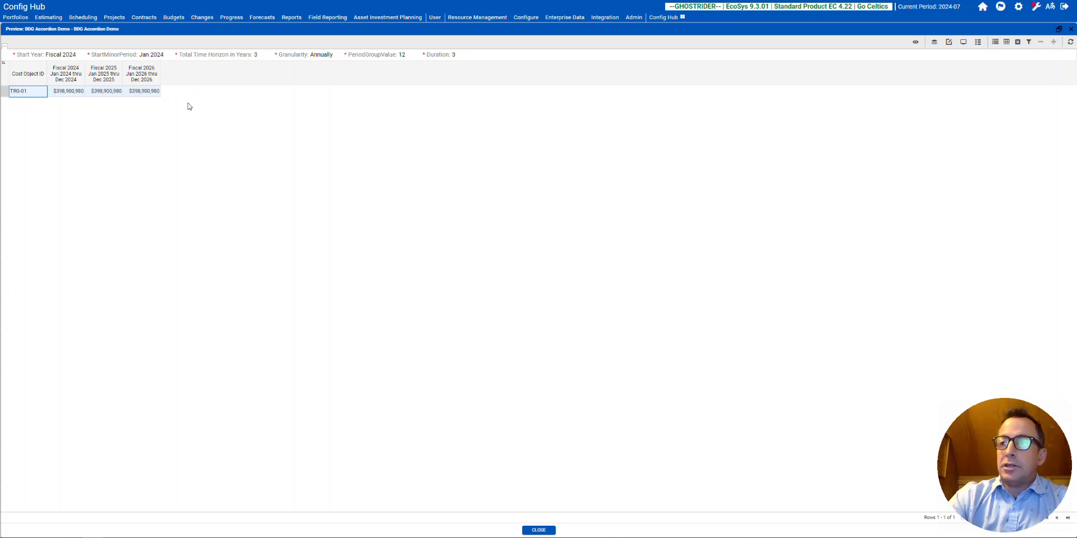
Step: Set the preview's Total Time Horizon in Years to 4 and Granularity to Quarterly, and reload the data
mouse_move(261, 56)
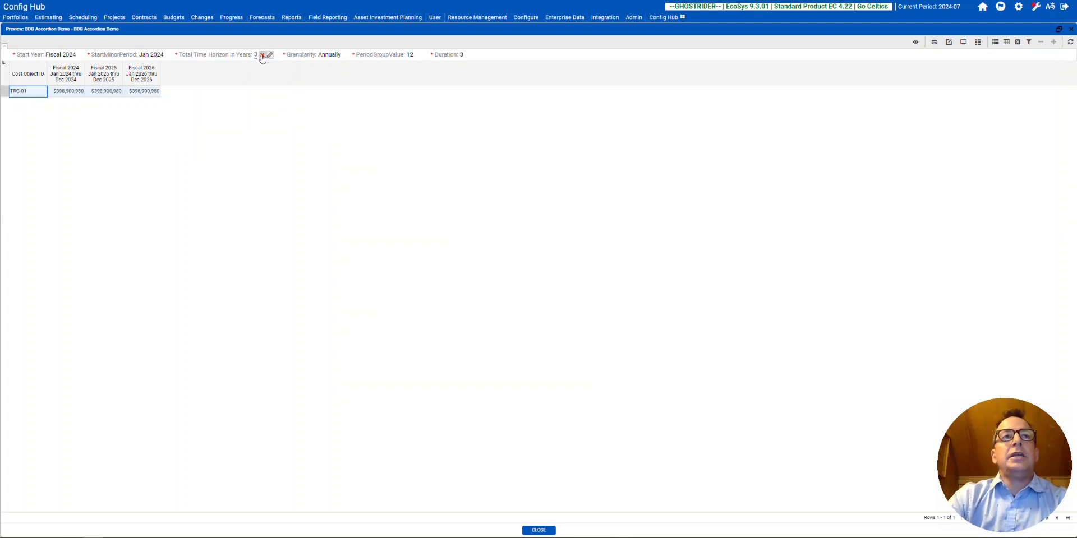
click(261, 56)
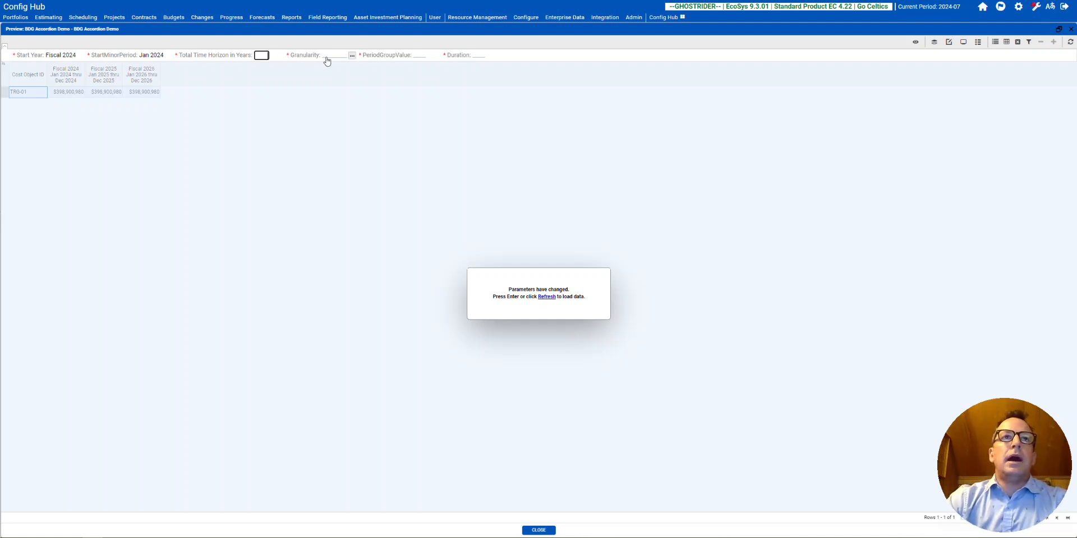
text(4)
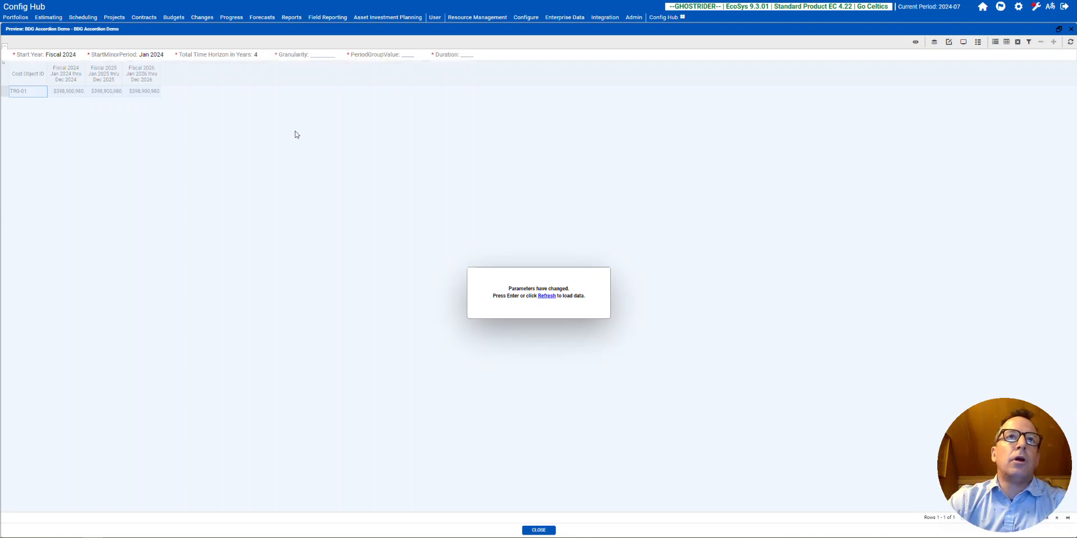
click(339, 56)
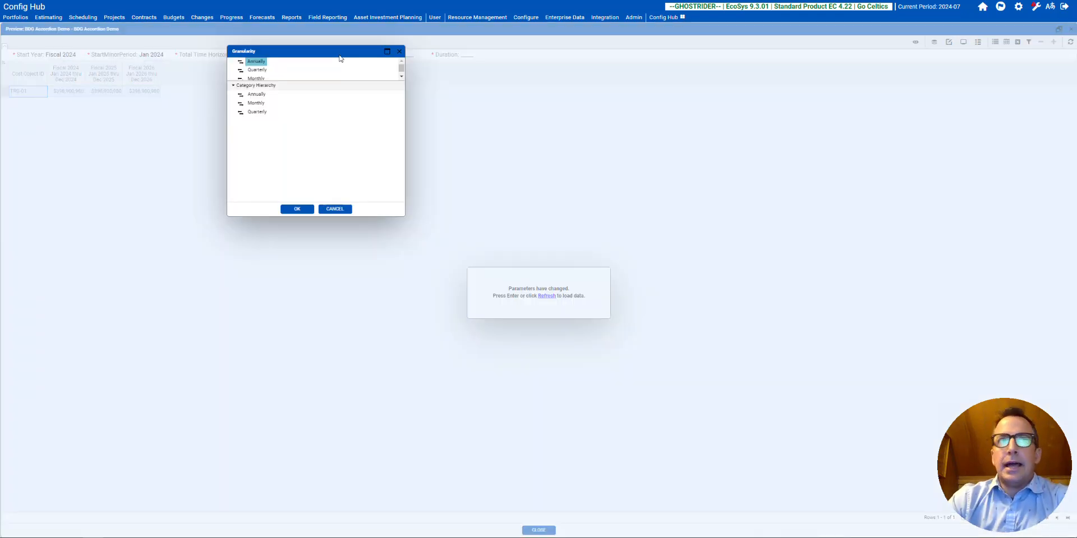
click(256, 102)
double_click(258, 112)
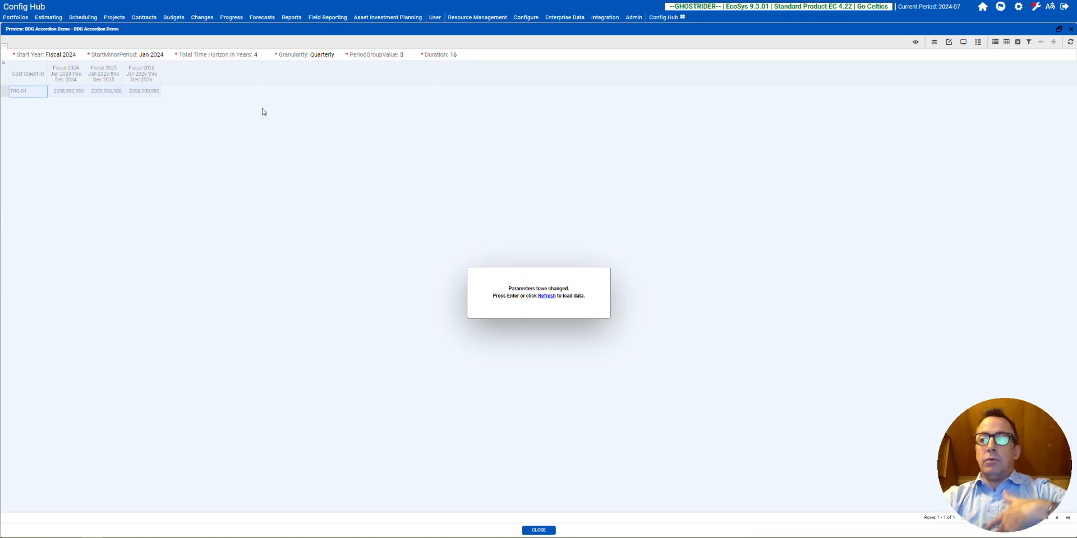
mouse_move(239, 63)
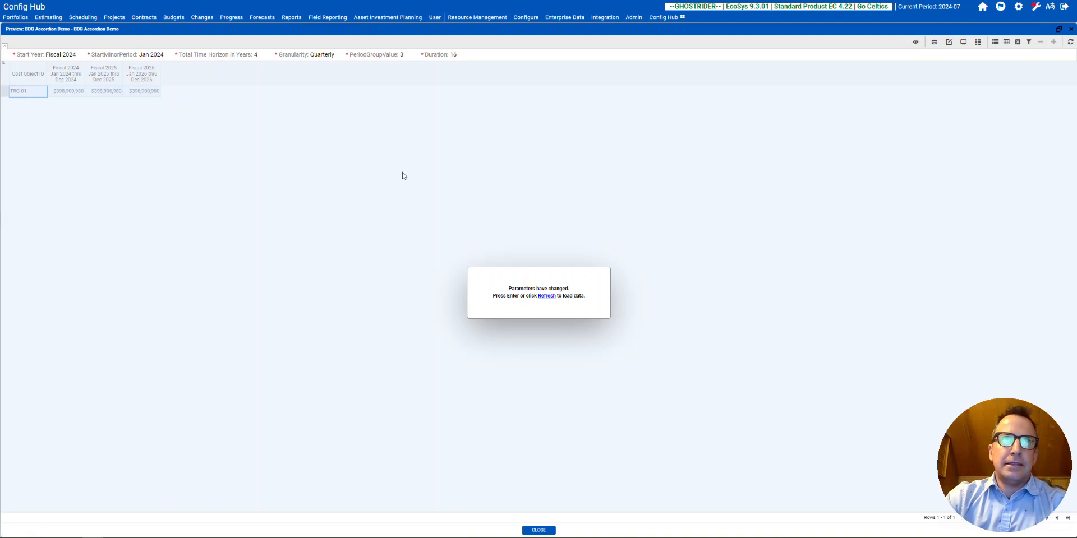
key(Return)
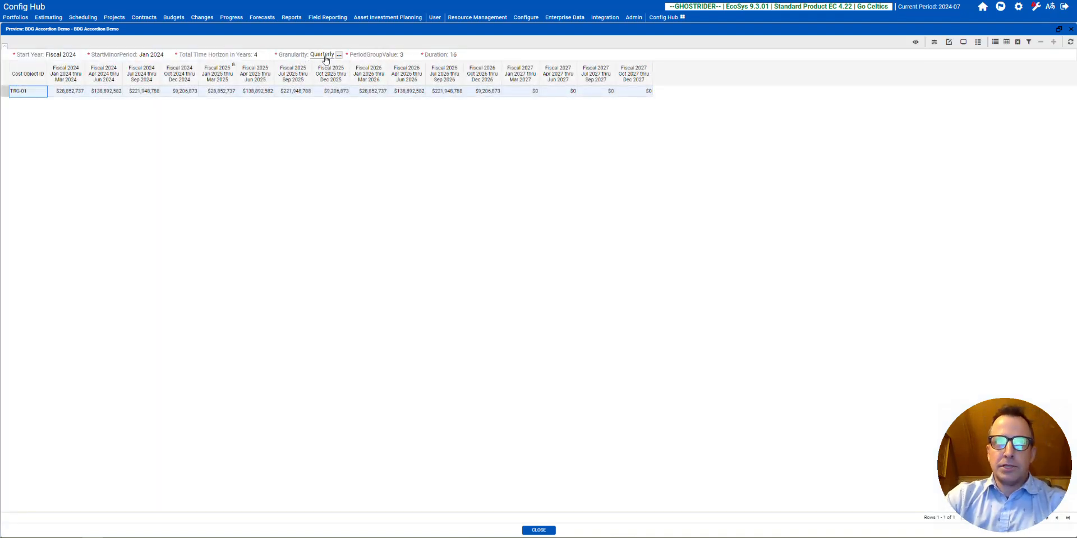
Step: Close the preview and widen the spreadsheet's column list and its Caption column so the full captions can be read
click(1071, 29)
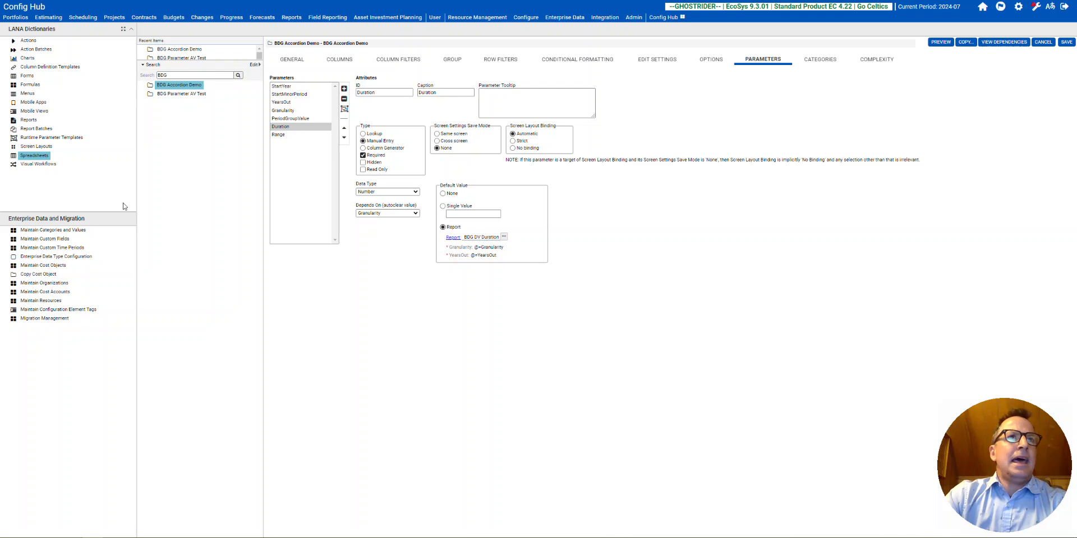
click(295, 60)
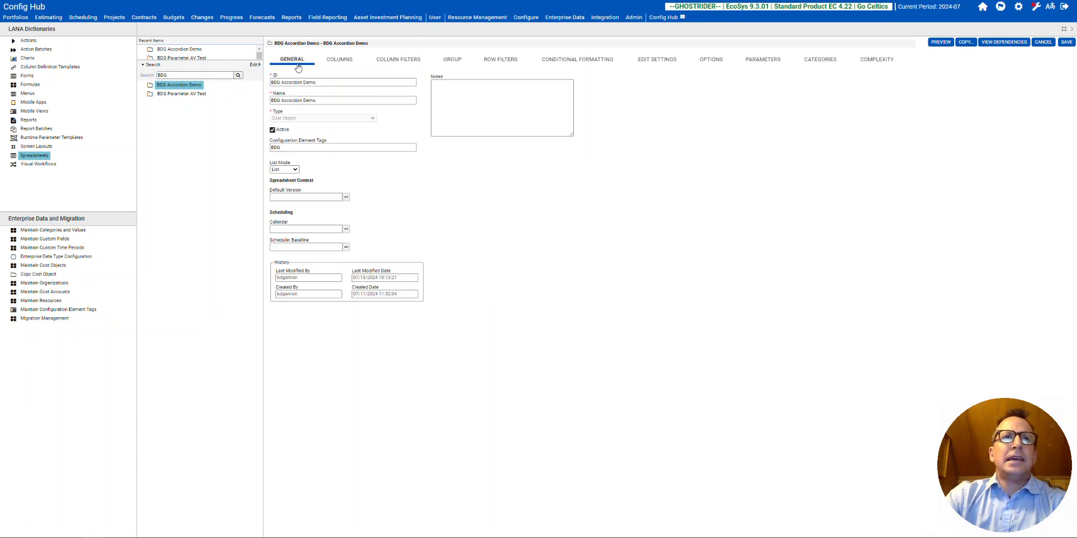
click(339, 60)
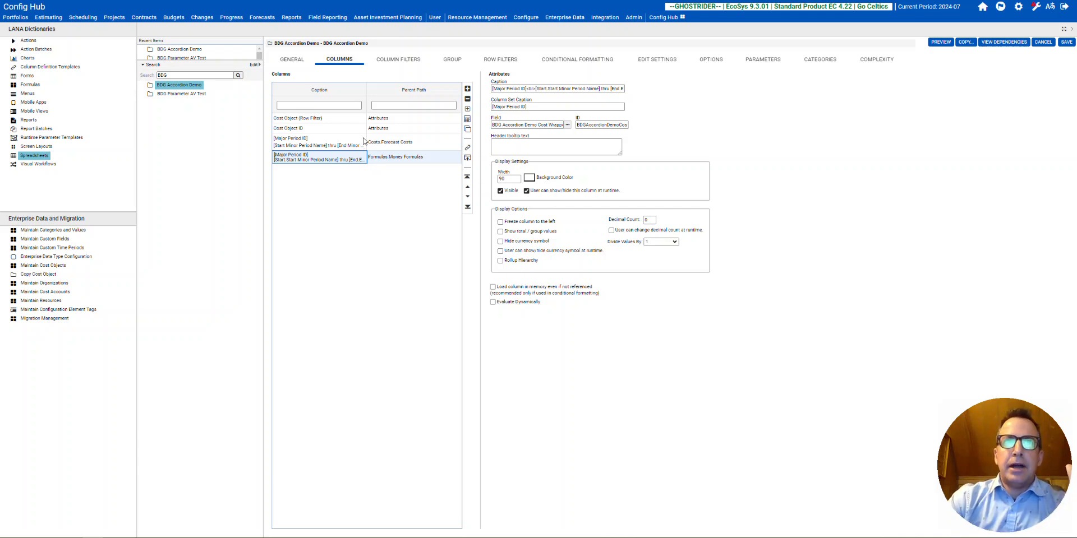
drag(482, 278, 609, 282)
drag(462, 90, 559, 92)
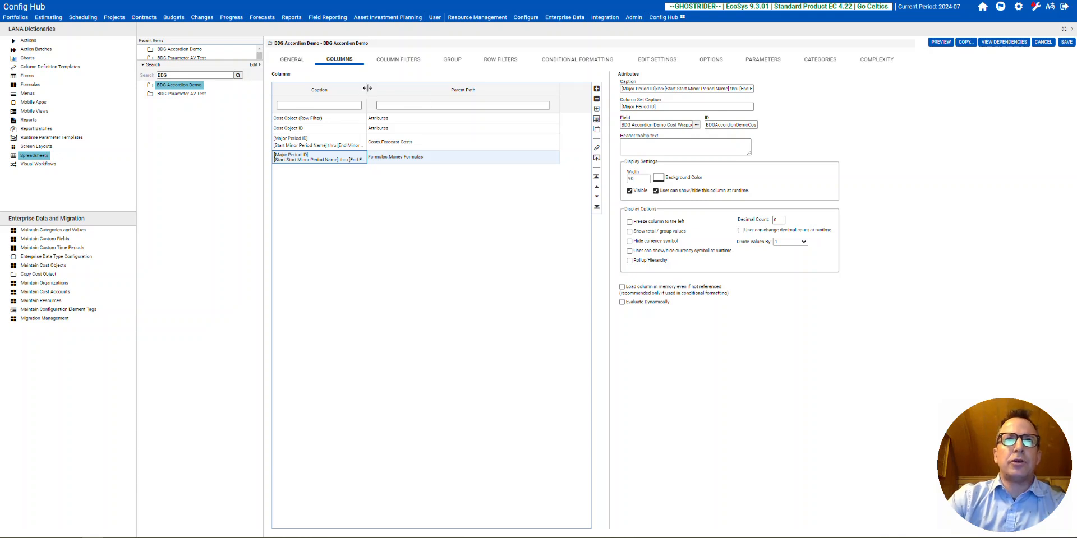
drag(368, 88, 421, 89)
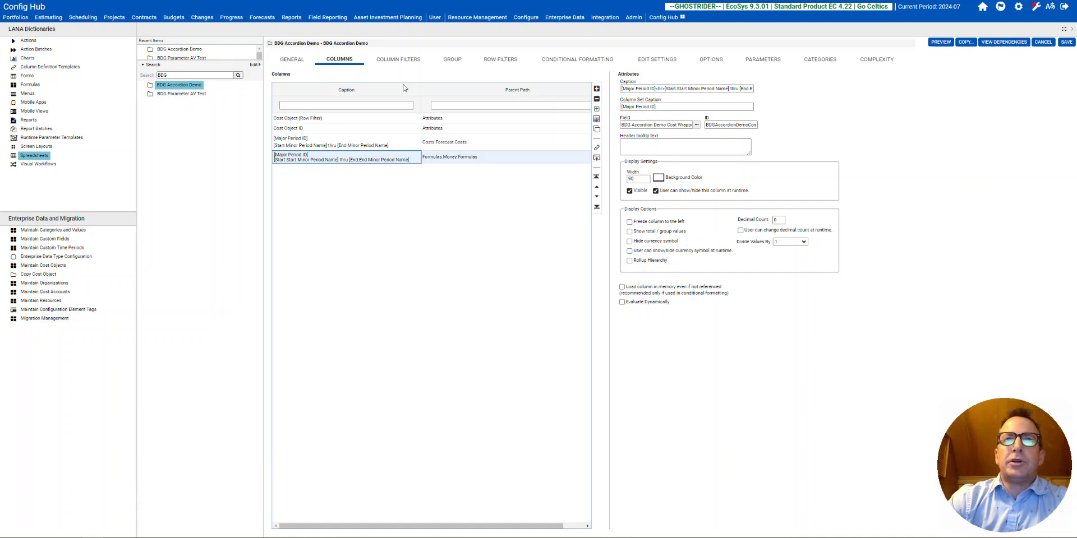
Step: Make the Rollup Working Forecast cost column visible and save the spreadsheet
click(386, 143)
click(385, 159)
click(381, 142)
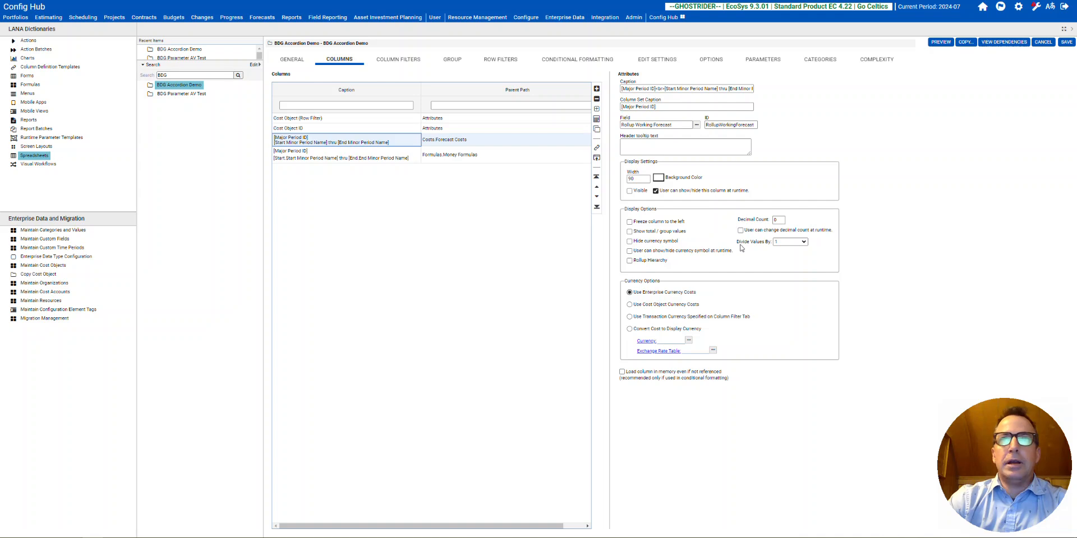
click(629, 190)
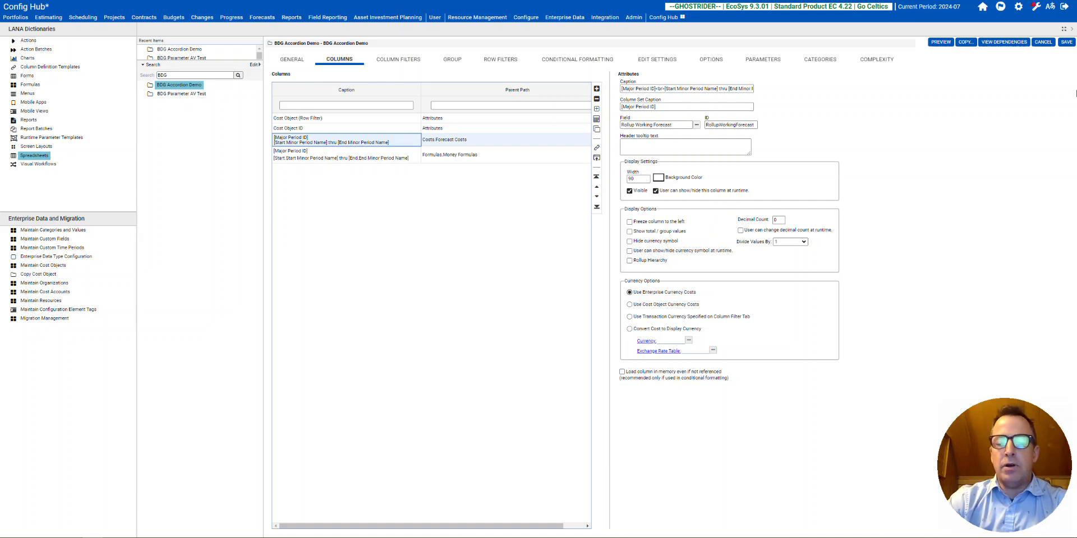
click(1066, 43)
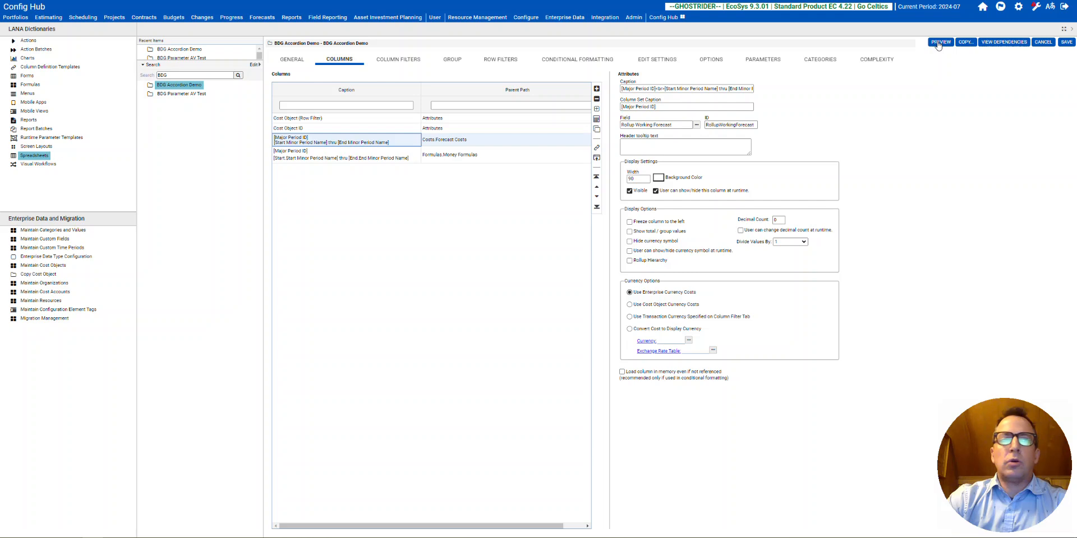
Step: Preview the spreadsheet with both cost columns and reload it with Granularity set to Monthly
click(938, 44)
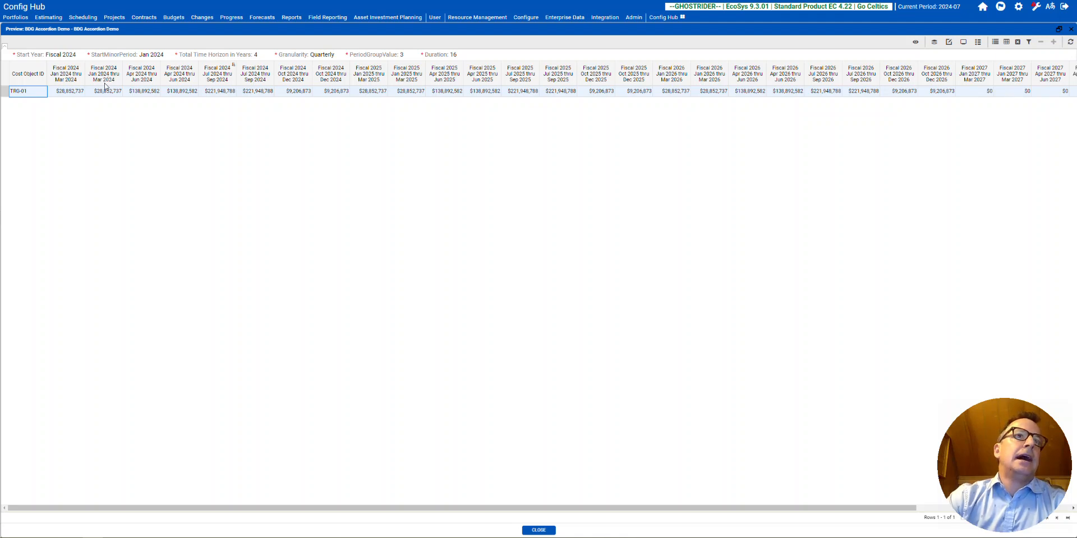
click(335, 56)
double_click(256, 103)
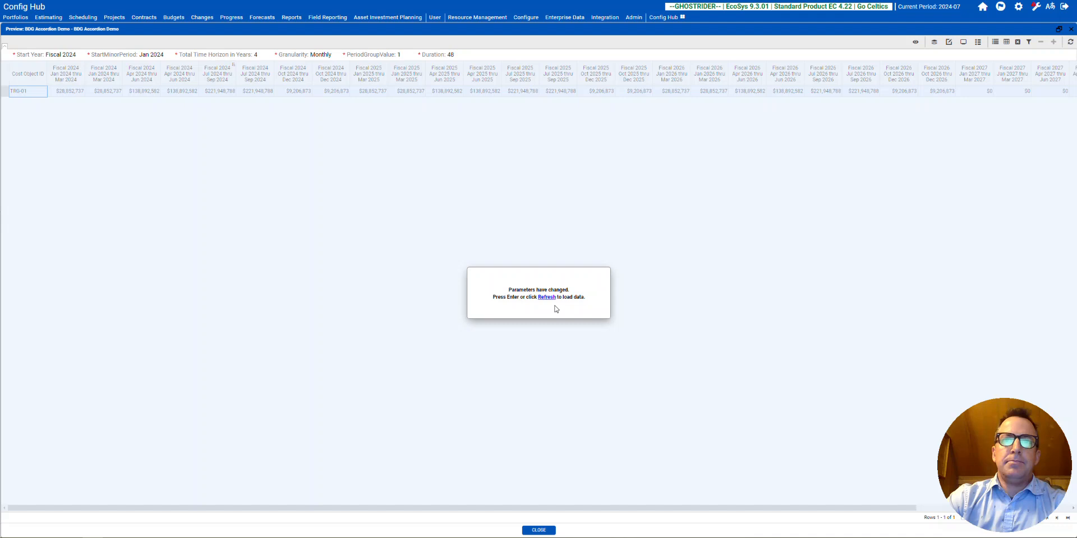
click(548, 298)
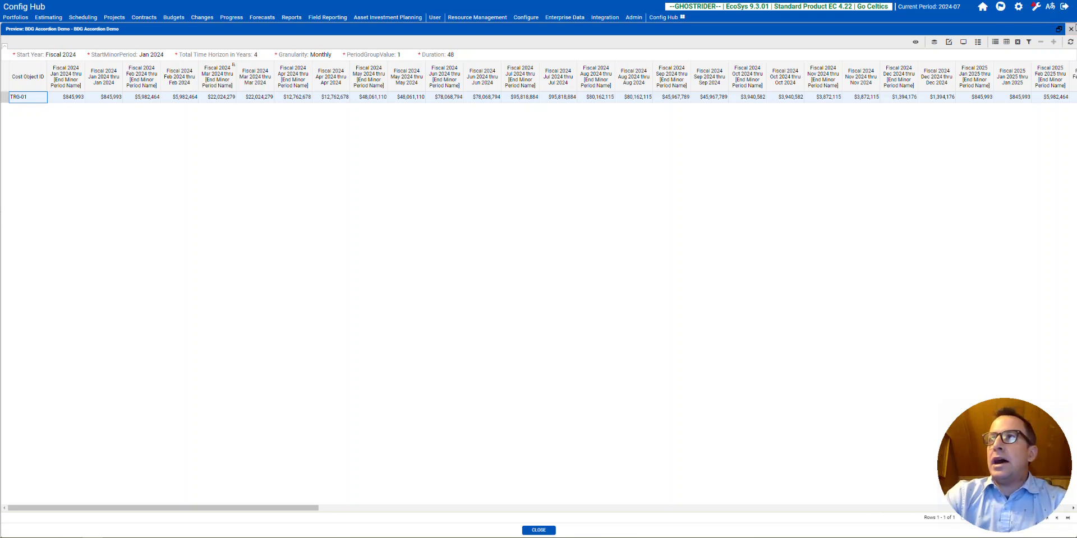
Step: Close the preview and compare the column filters of the Forecast Costs column and the Money Formulas column
click(1070, 28)
click(363, 158)
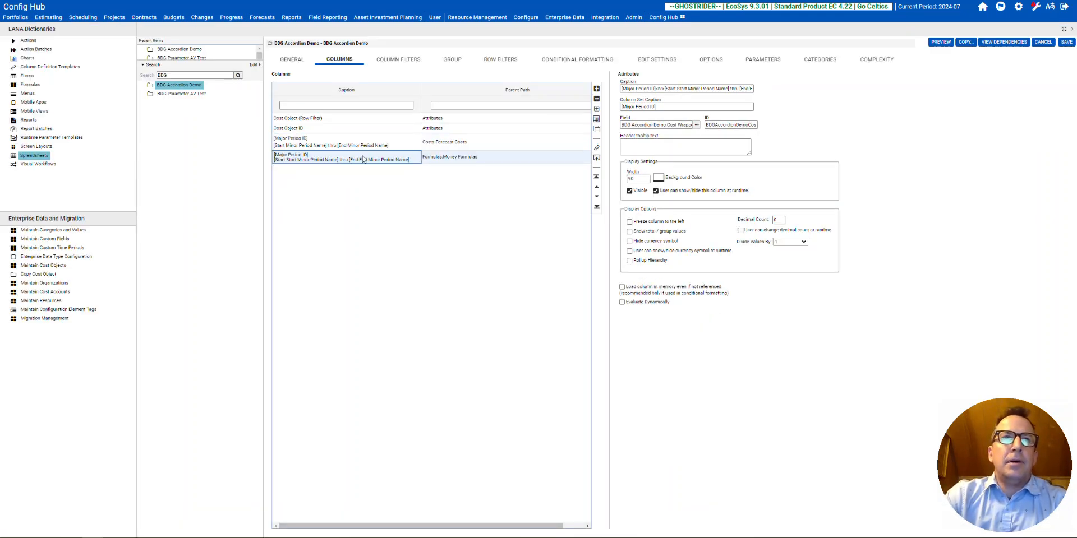
click(398, 59)
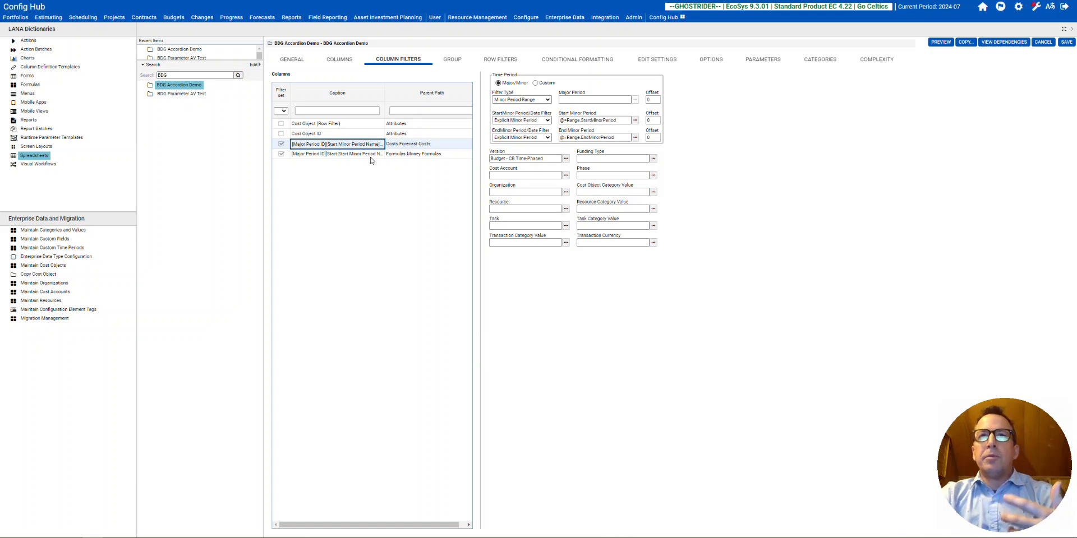
click(312, 157)
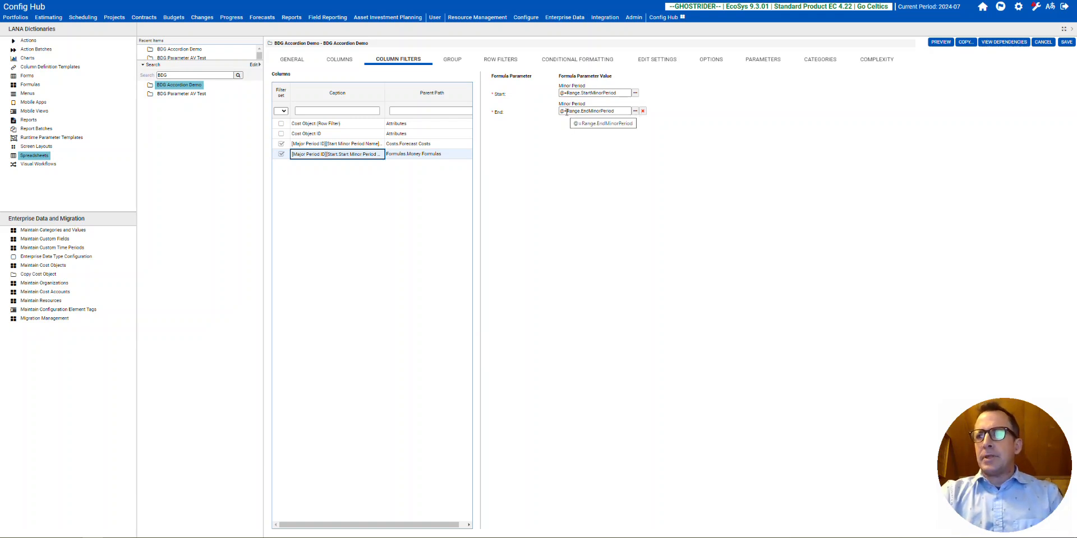
click(343, 60)
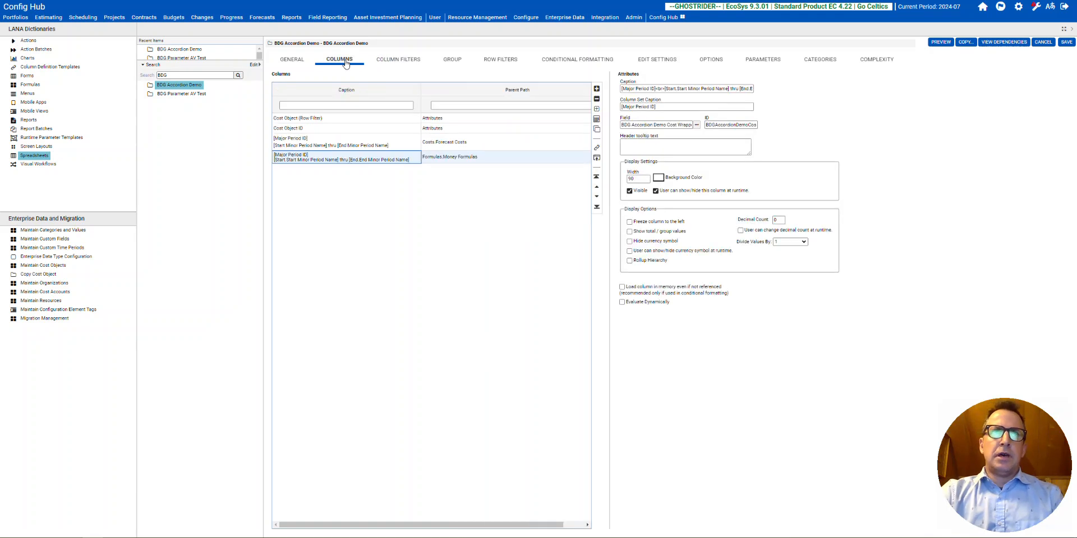
click(419, 62)
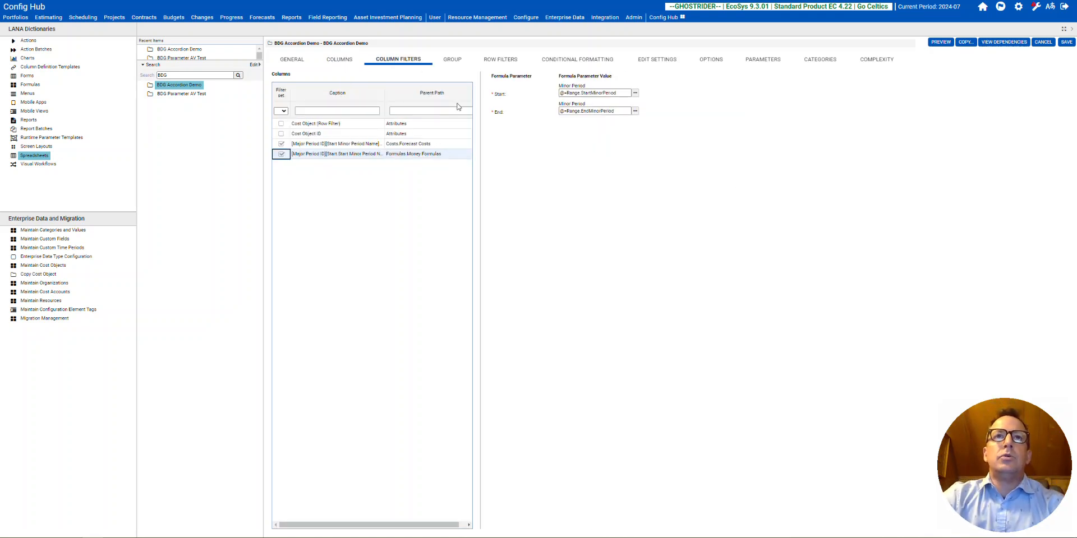
Step: Examine the Money Formulas column's caption expression, highlighting the Start formula parameter prefix before Start Minor Period Name
click(339, 59)
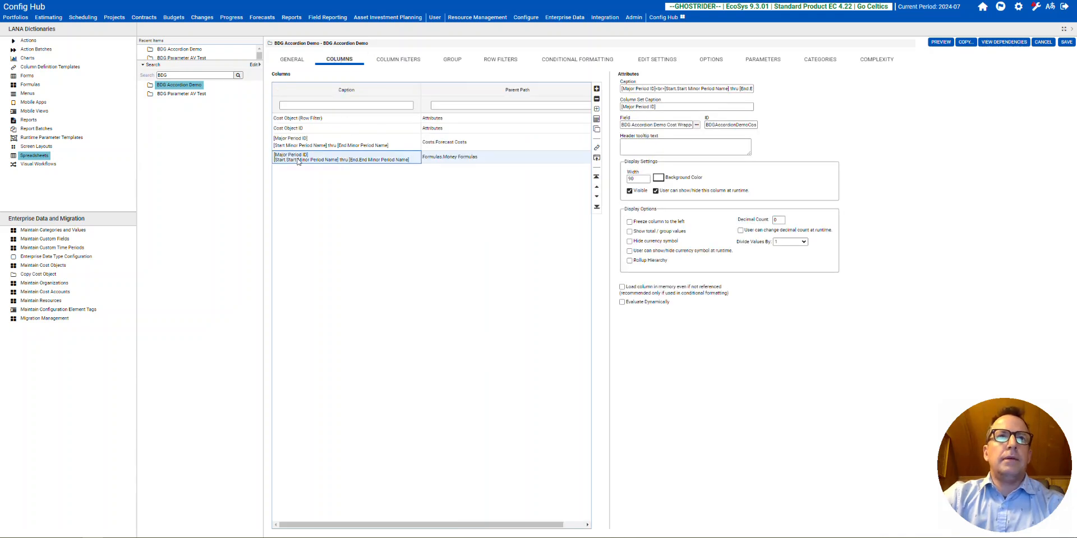
click(675, 89)
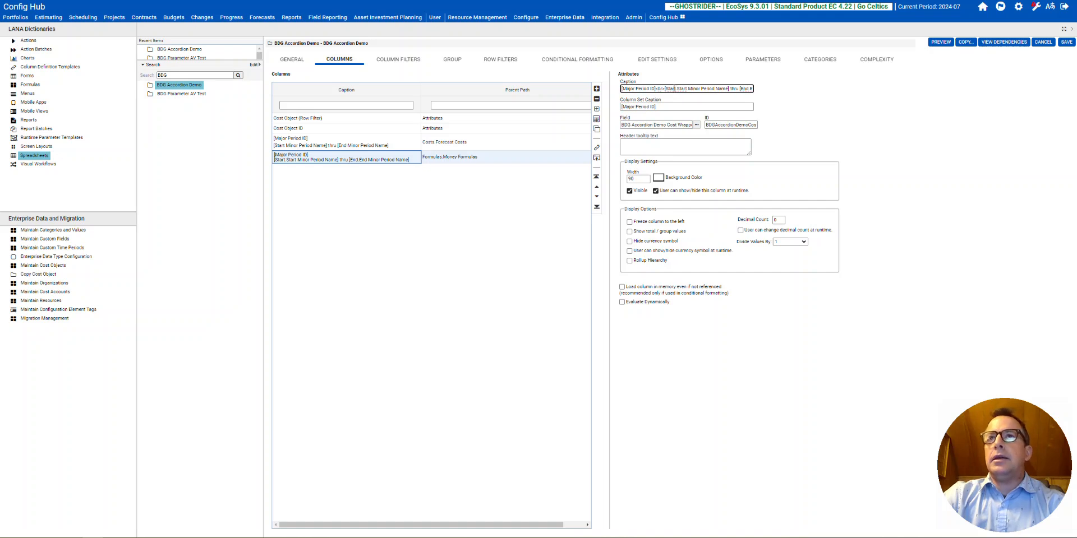
drag(667, 88, 677, 86)
click(676, 88)
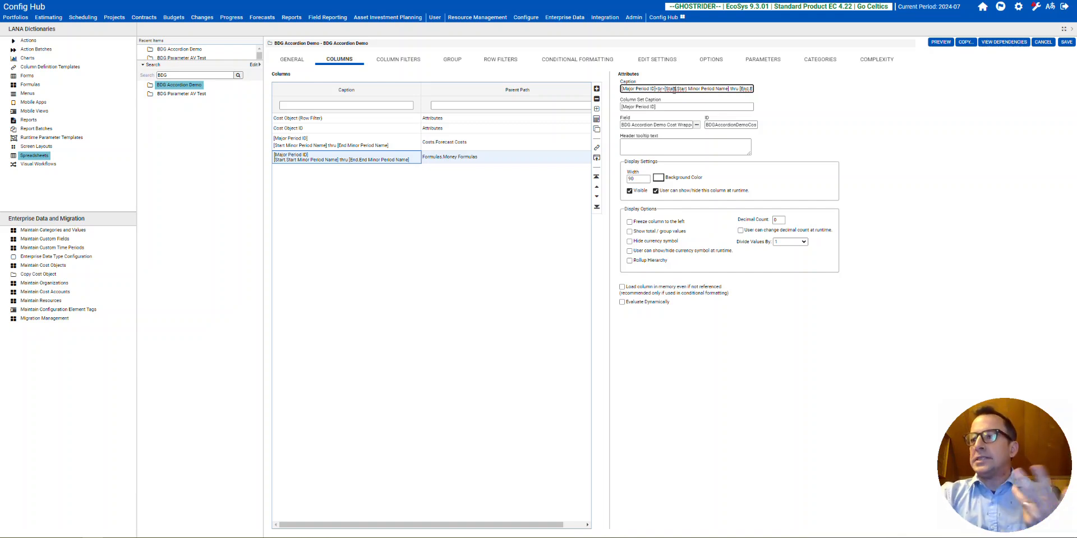
drag(666, 88, 674, 89)
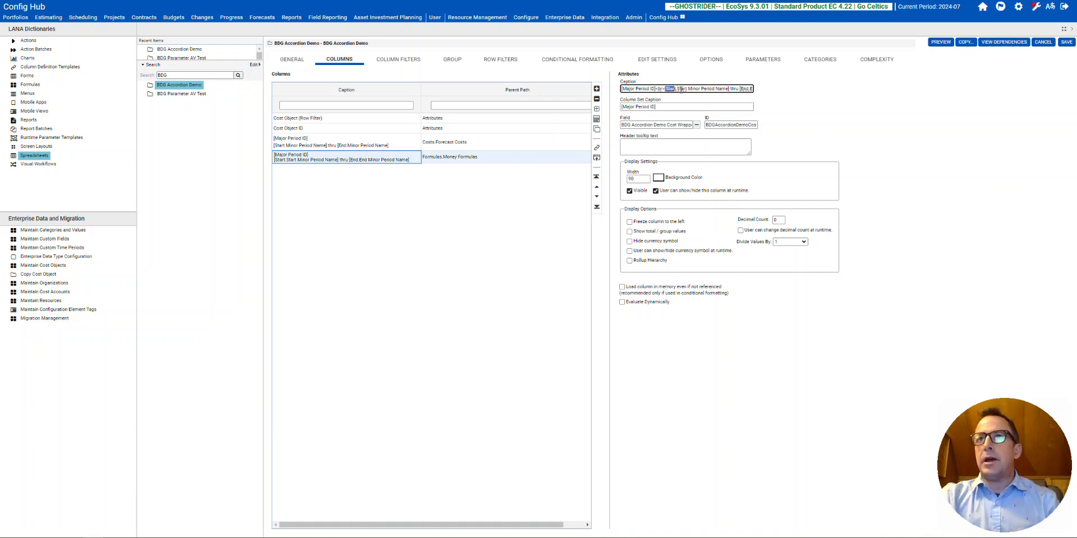
click(677, 88)
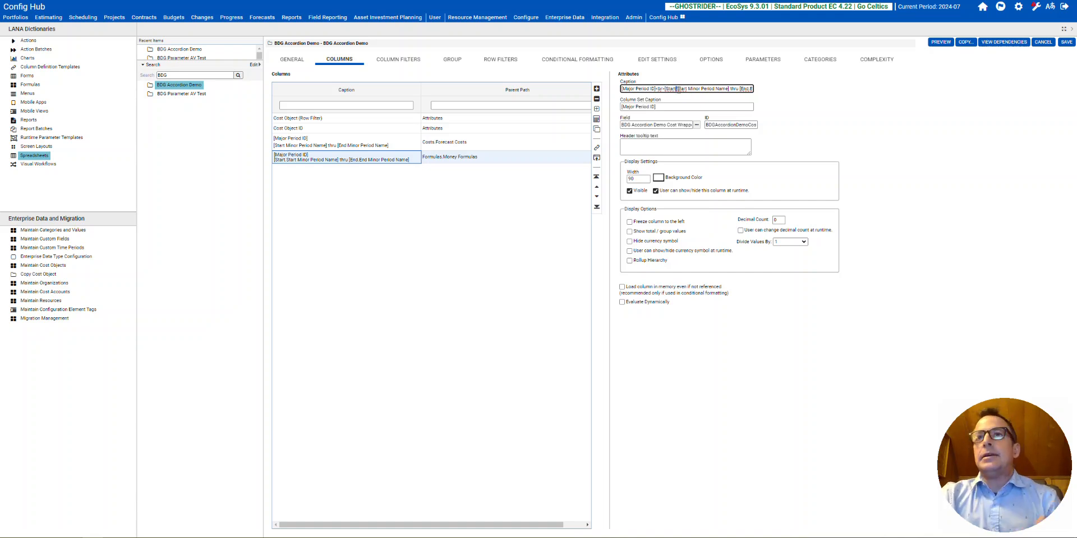
Step: Examine the rest of the Money Formulas column's caption, highlighting Start Minor Period Name and reading through to the End Minor Period Name reference
drag(679, 88, 729, 90)
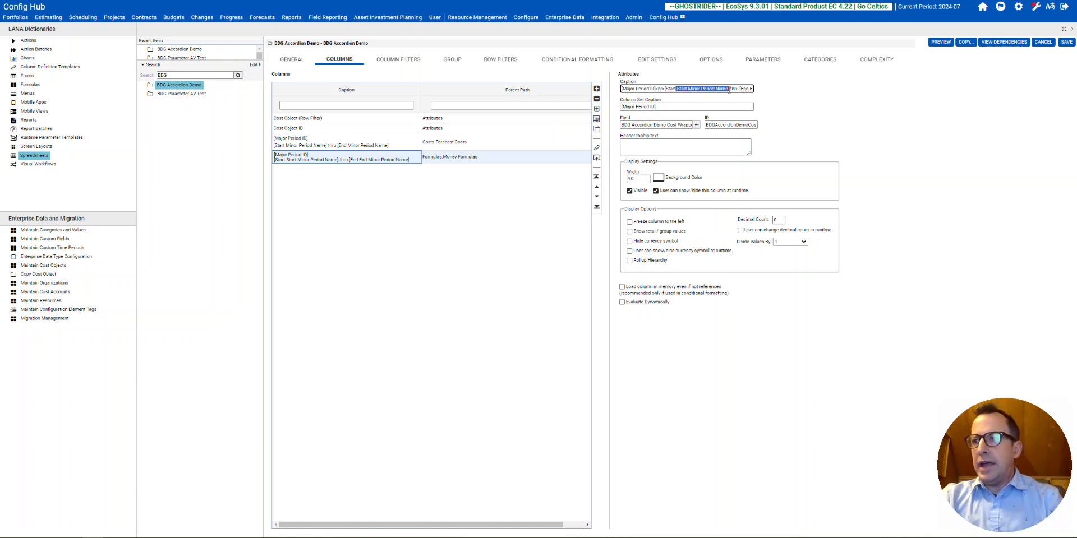
click(700, 89)
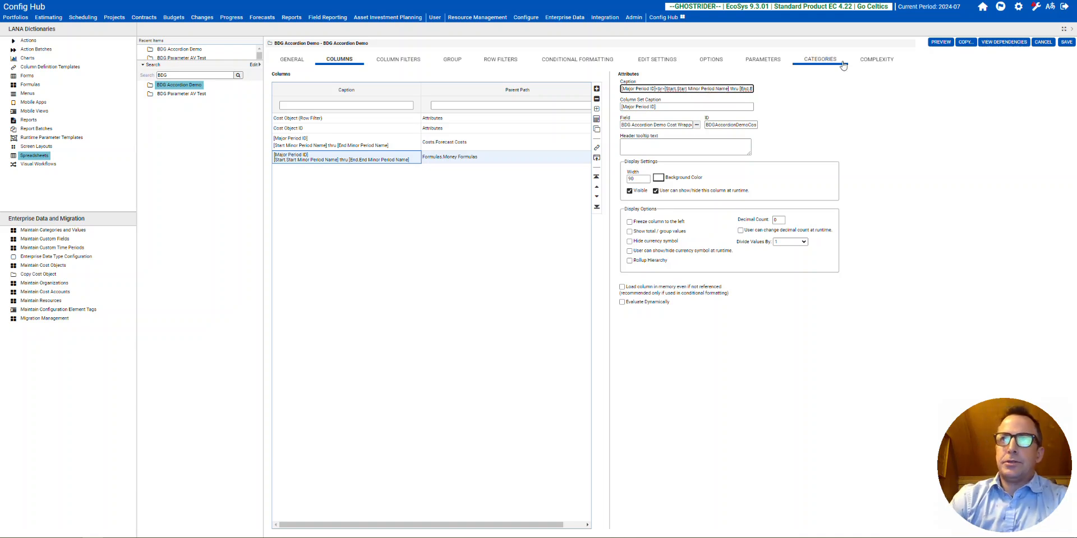
key(Right)
key(Right)
key(Right)
key(Right)
key(Right)
key(Right)
key(Right)
key(Right)
key(Right)
key(Right)
key(Right)
key(Right)
key(Right)
key(Right)
key(Right)
key(Right)
key(Right)
key(Right)
key(Right)
key(Right)
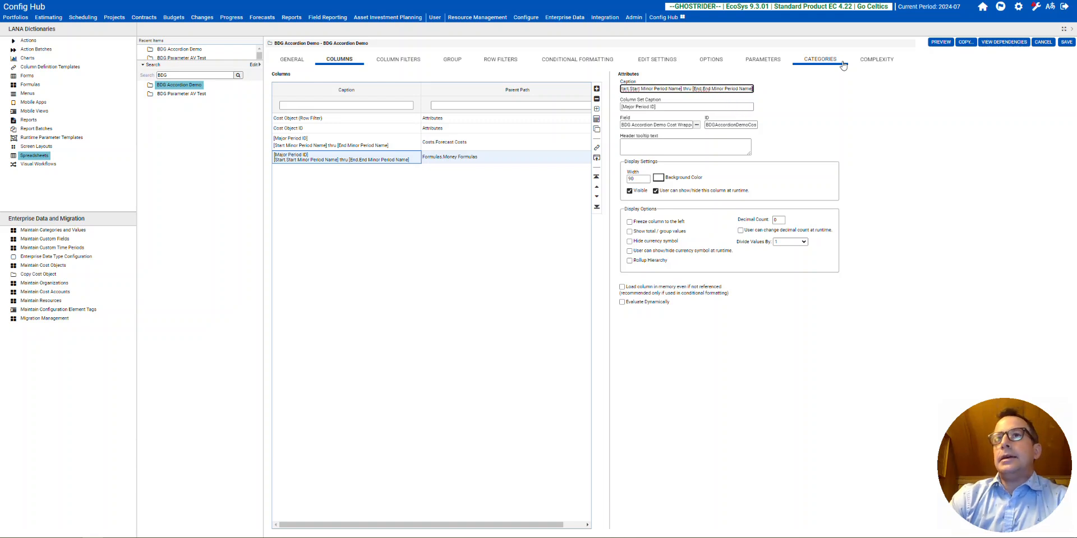
Step: Compare the caption expressions of the Forecast Costs column and the Money Formulas column
click(413, 144)
click(701, 88)
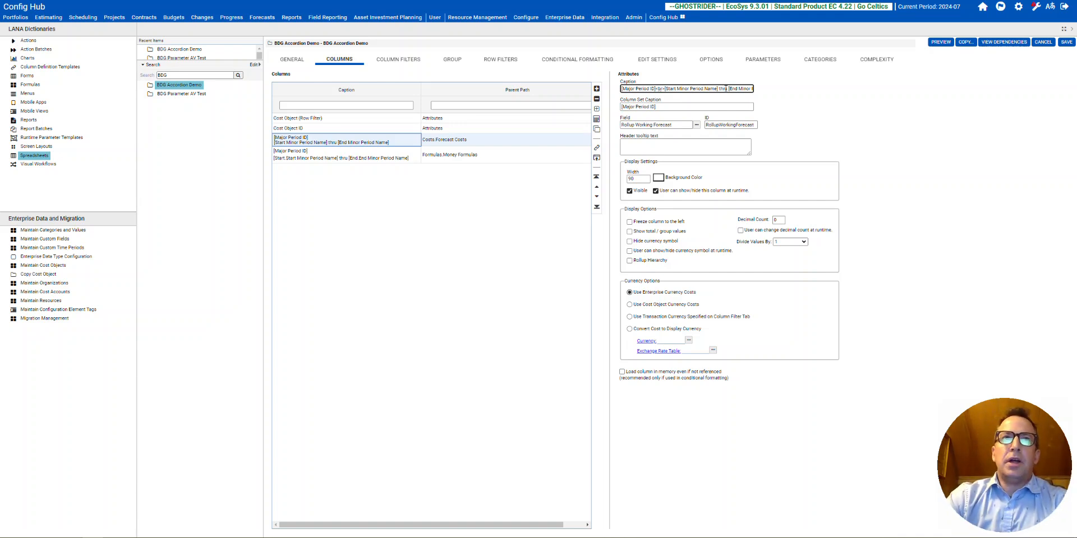
click(404, 162)
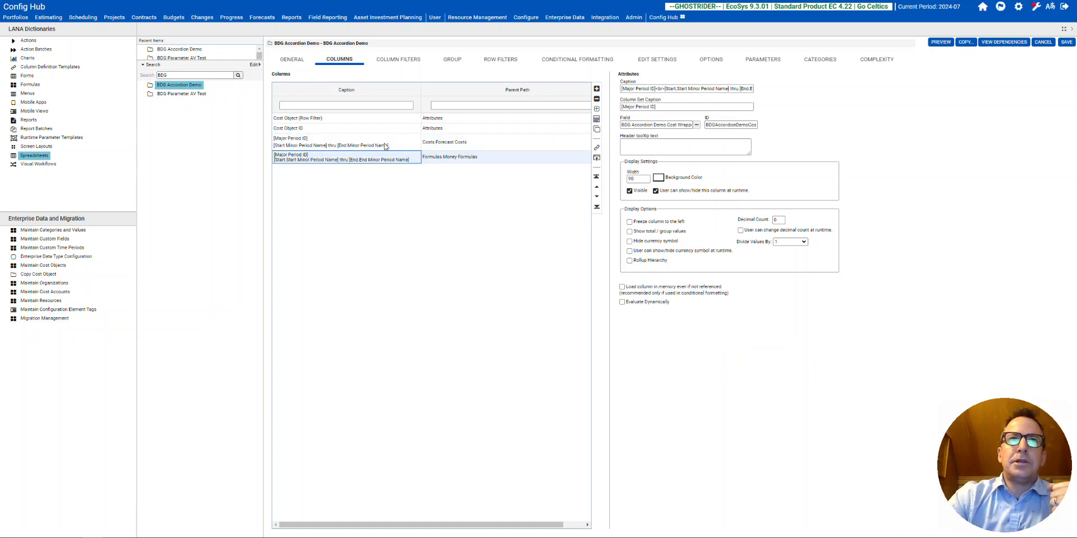
click(385, 146)
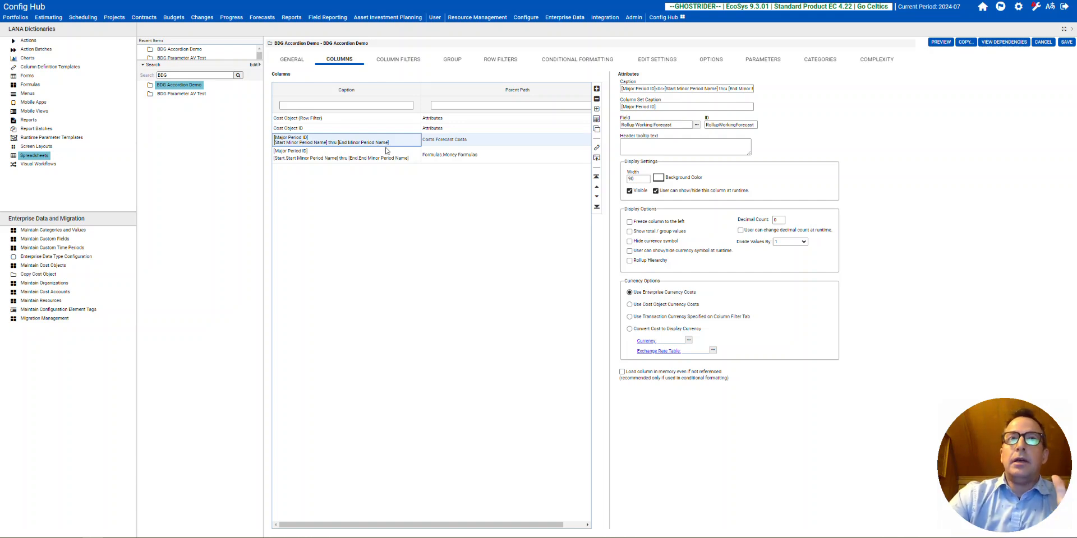
click(385, 154)
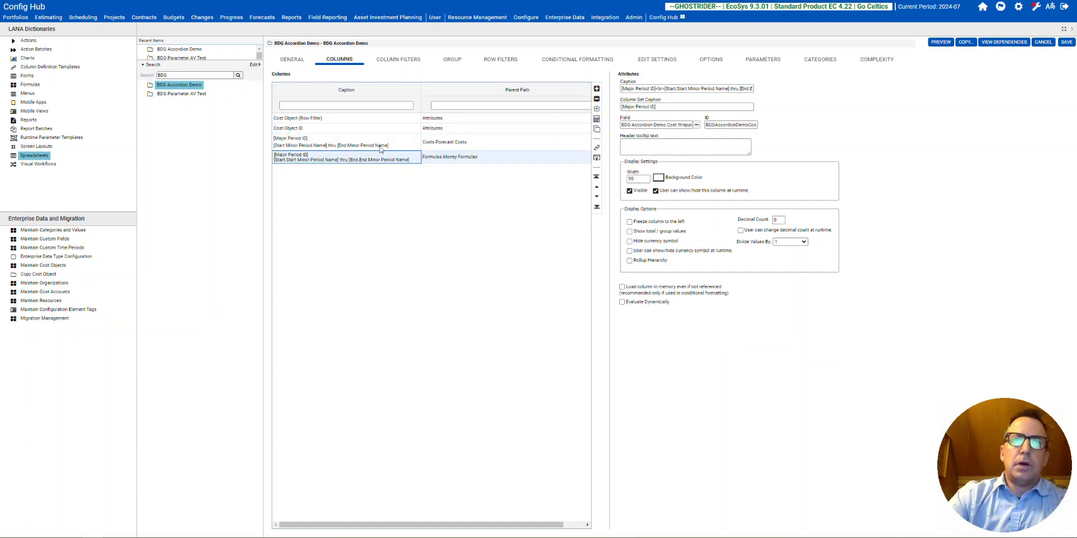
click(379, 148)
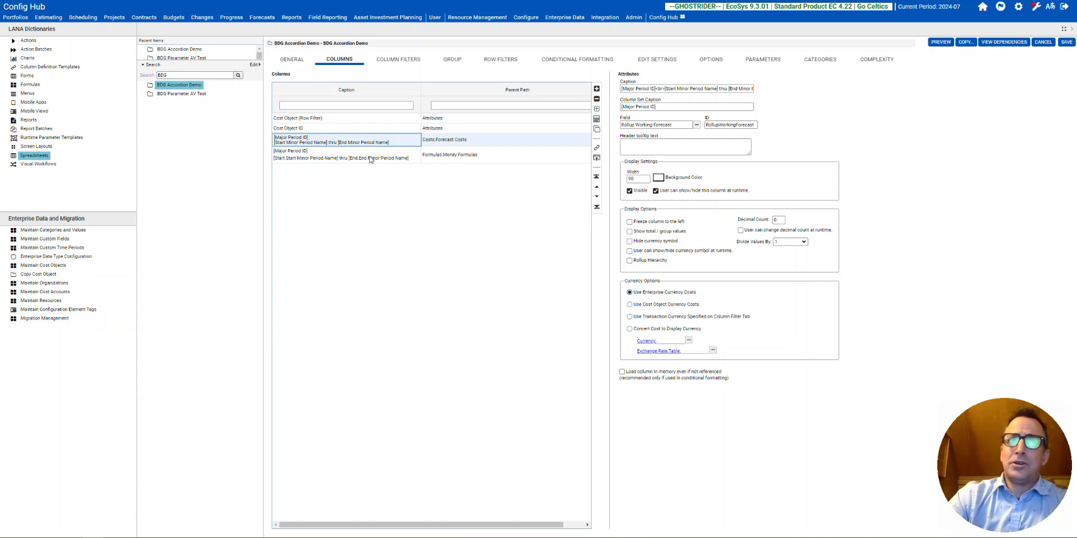
click(329, 149)
click(327, 145)
click(330, 157)
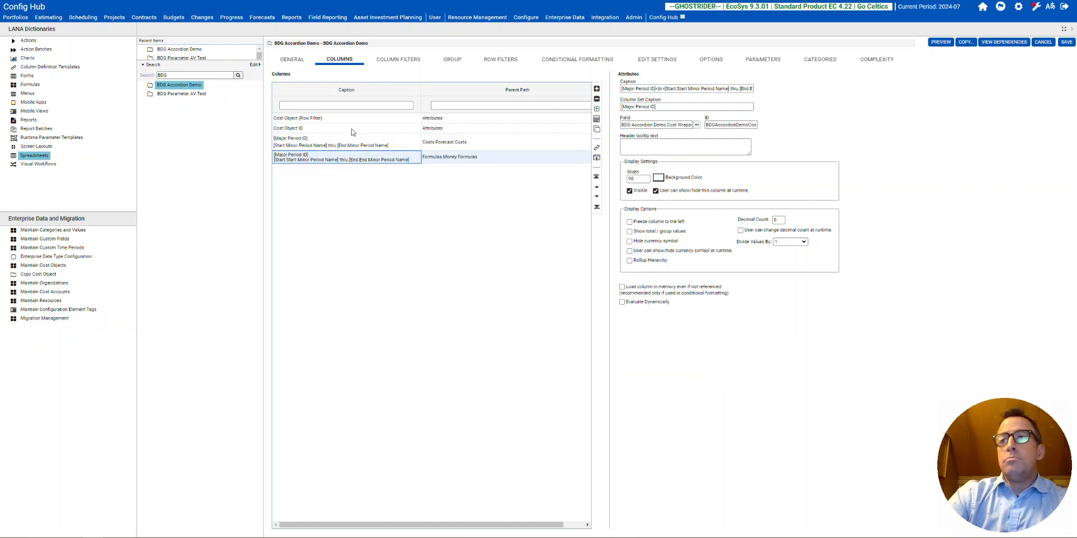
Step: Review the Forecast Costs column's filters and check both cost columns' headings in a spreadsheet preview
click(394, 60)
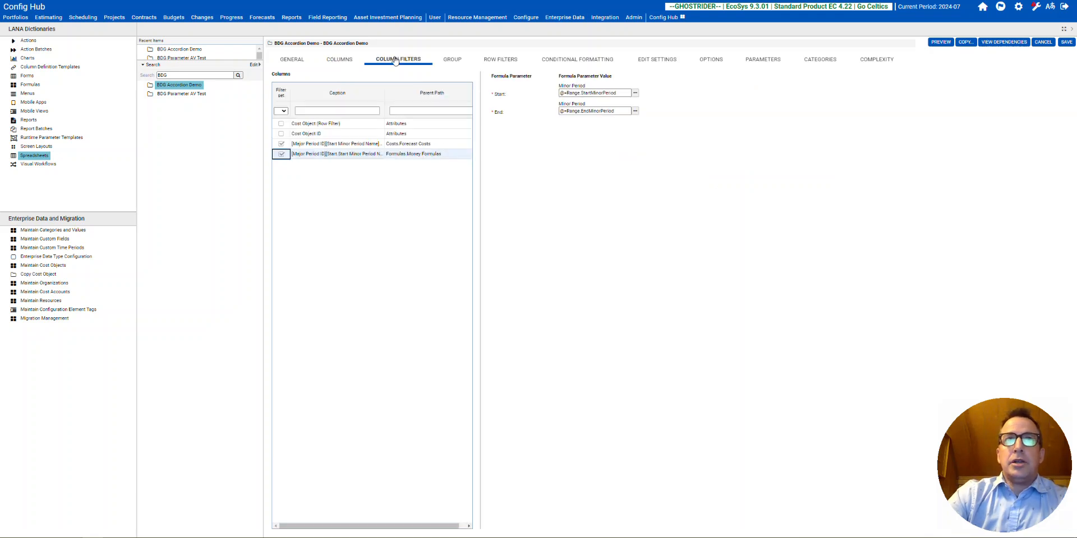
click(356, 144)
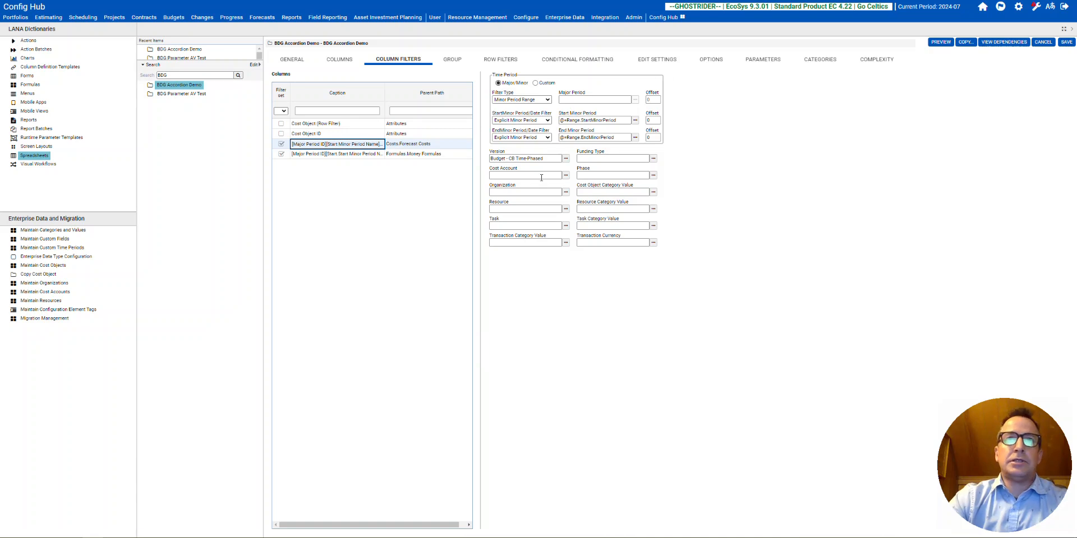
click(947, 43)
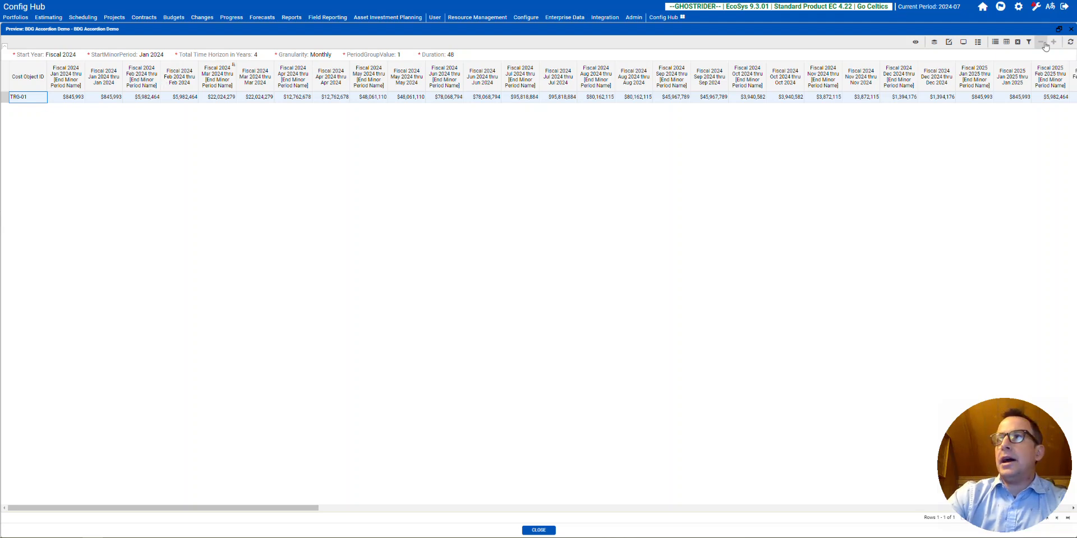
click(1070, 29)
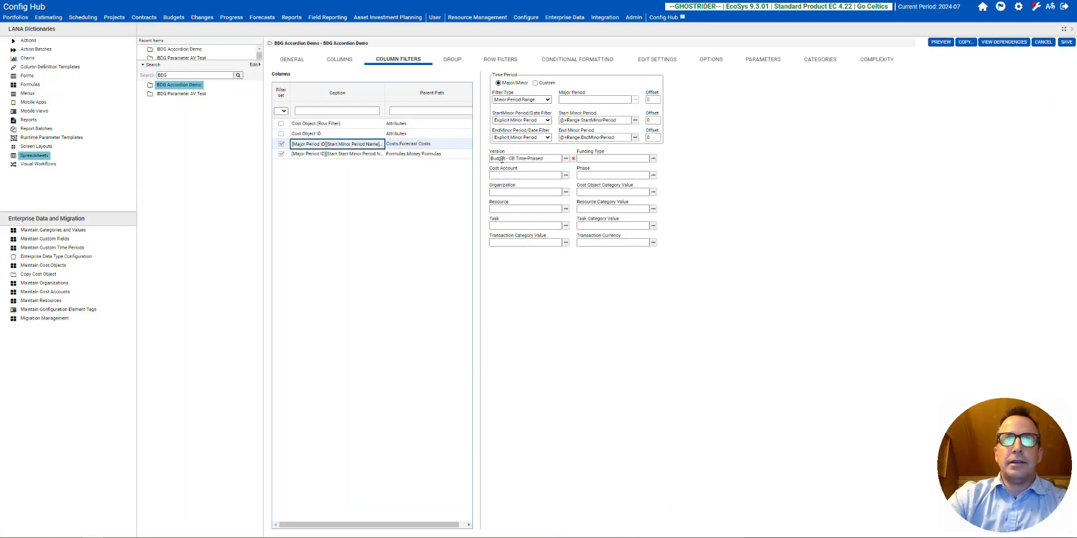
Step: Hide the Rollup Working Forecast column, save the spreadsheet and check it in a preview
click(339, 59)
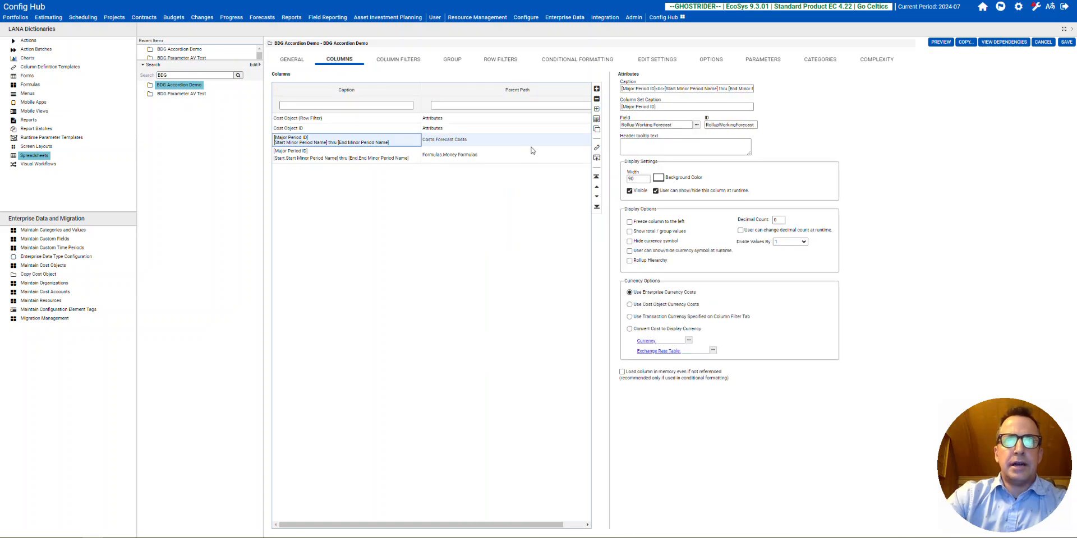
click(629, 191)
click(1066, 42)
click(939, 44)
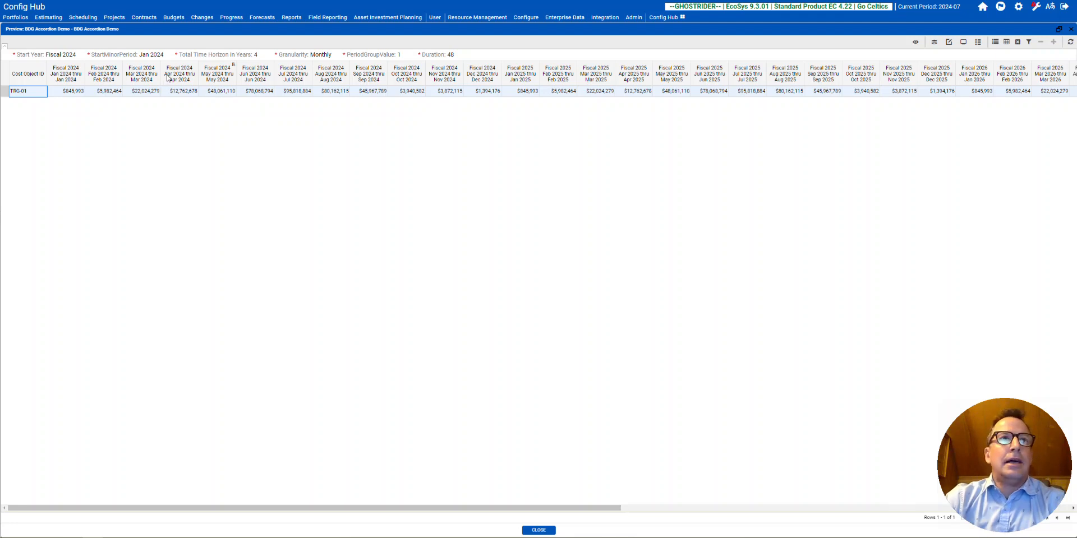
click(1071, 29)
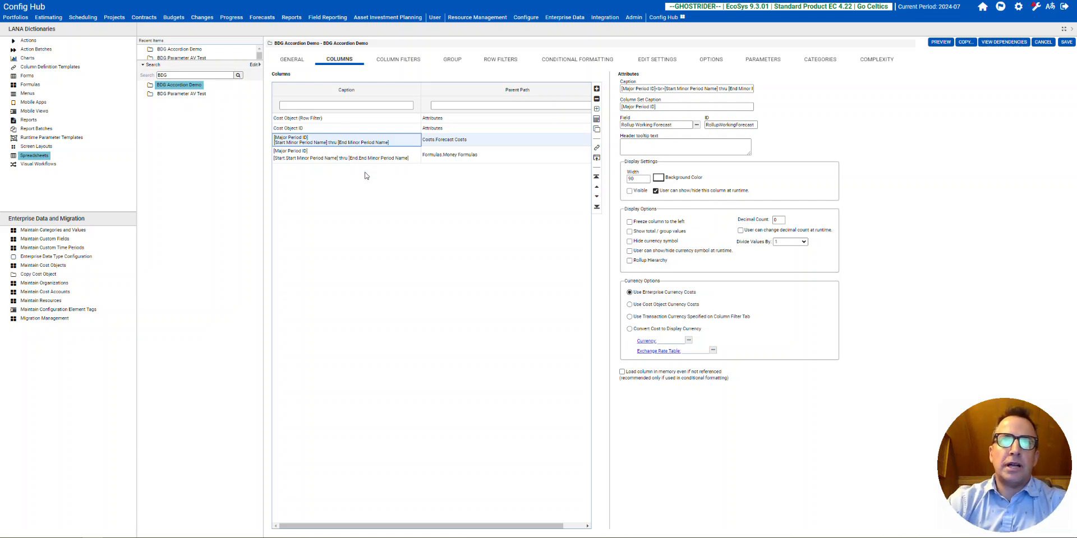
Step: Insert "Quarter [Quarter]" before the Start Minor Period Name reference in the Money Formulas column's caption
click(656, 87)
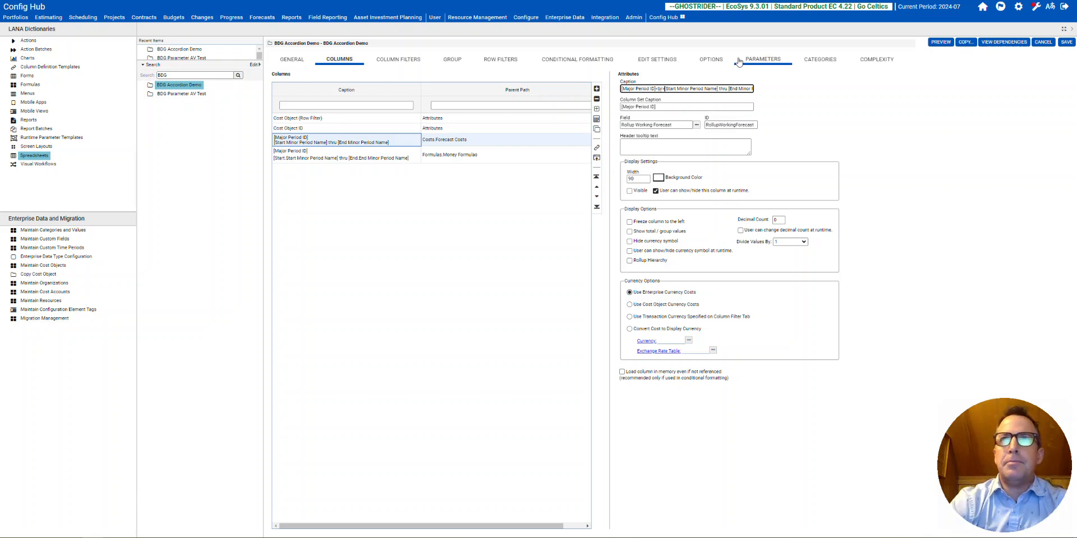
click(416, 158)
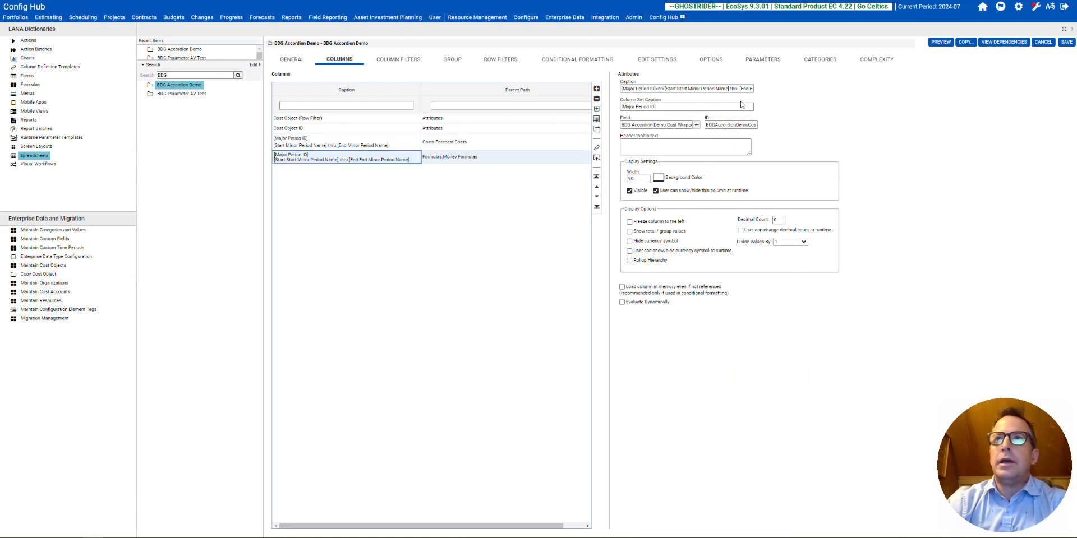
click(664, 89)
text(Quarter)
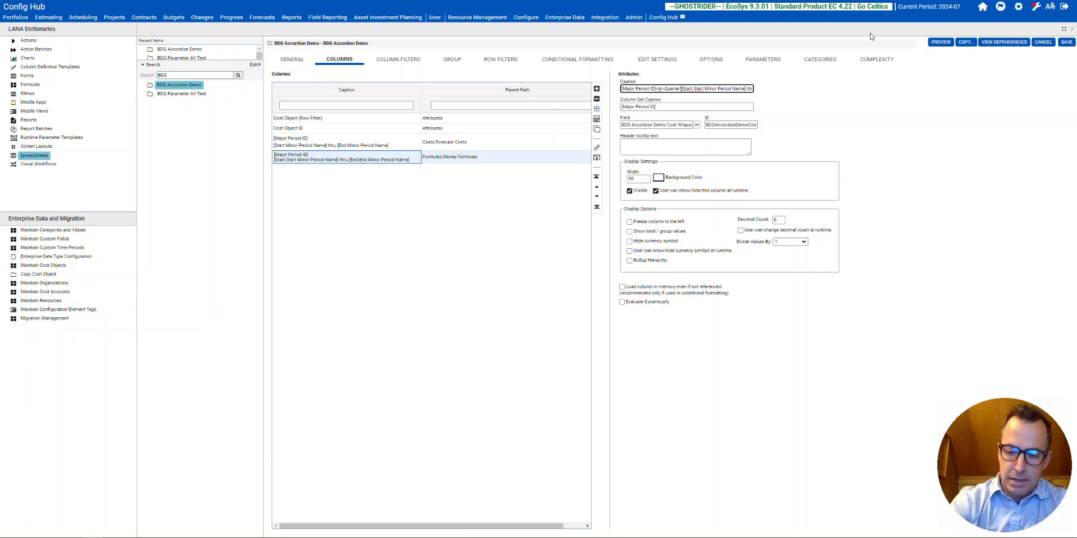
text( ()
key(BackSpace)
key(BackSpace)
text([Quarter)
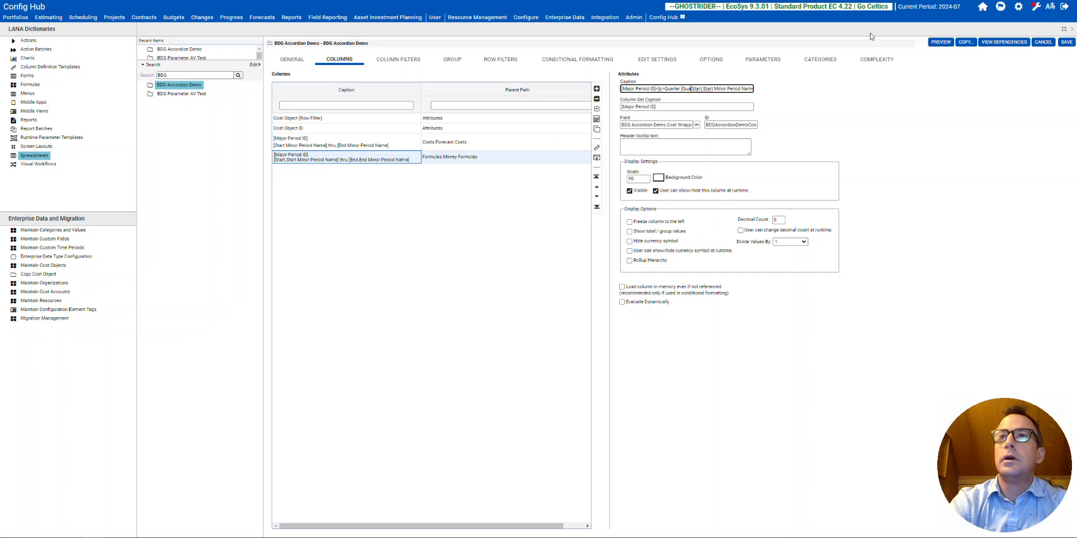
text(])
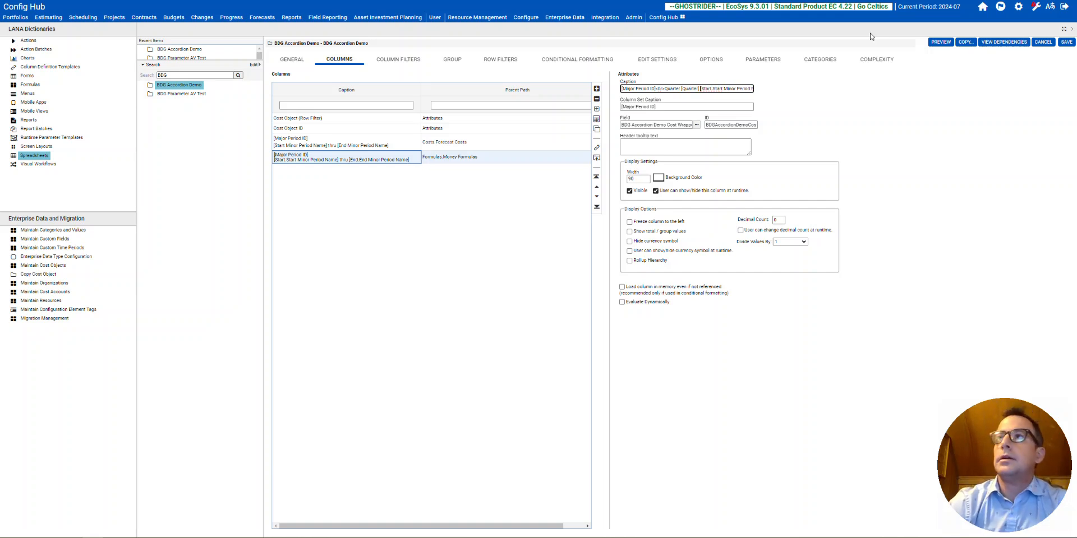
Step: Save the spreadsheet and preview the column headings with the quarter in the caption
click(1067, 43)
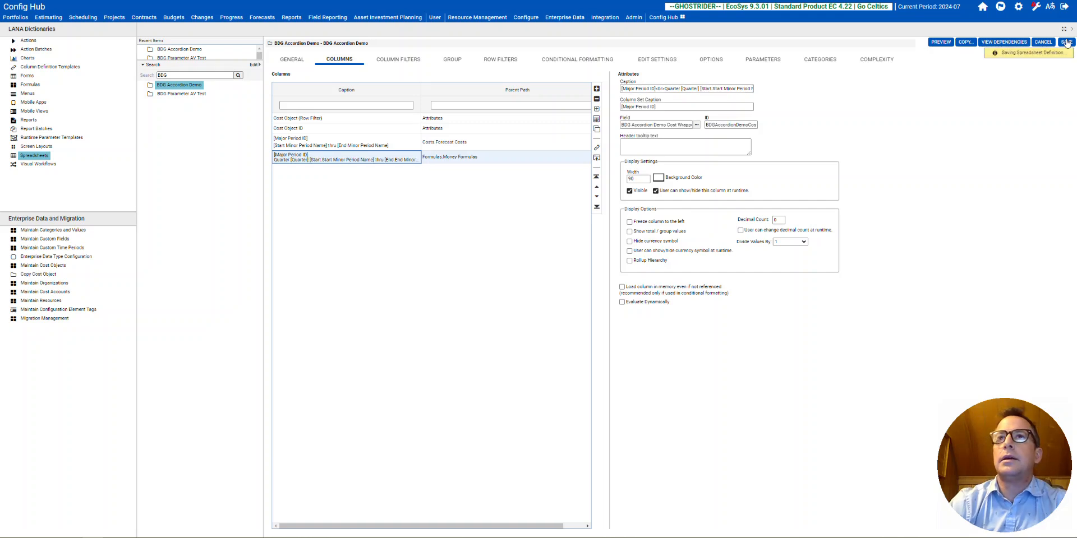
click(940, 43)
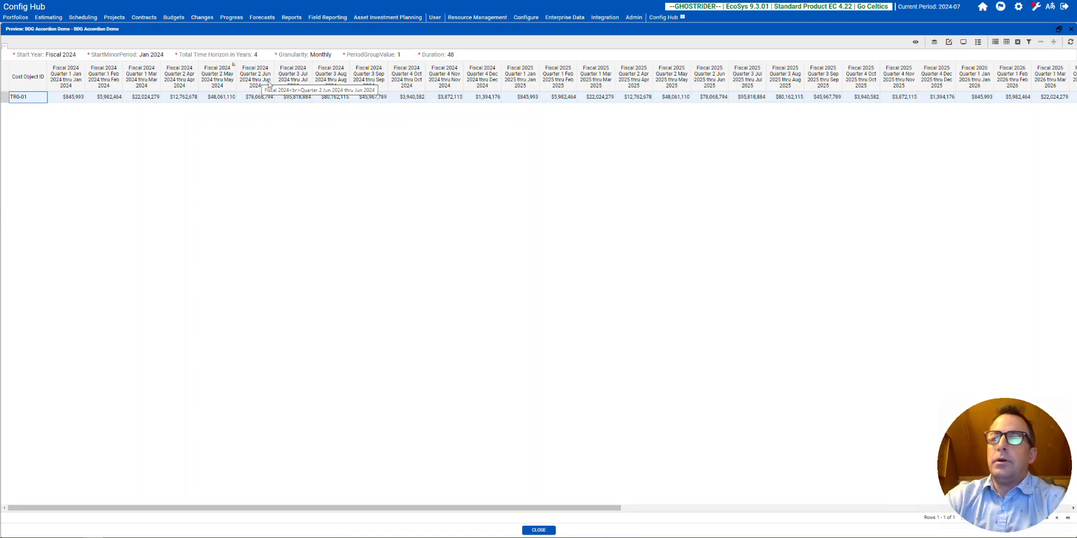
click(1071, 29)
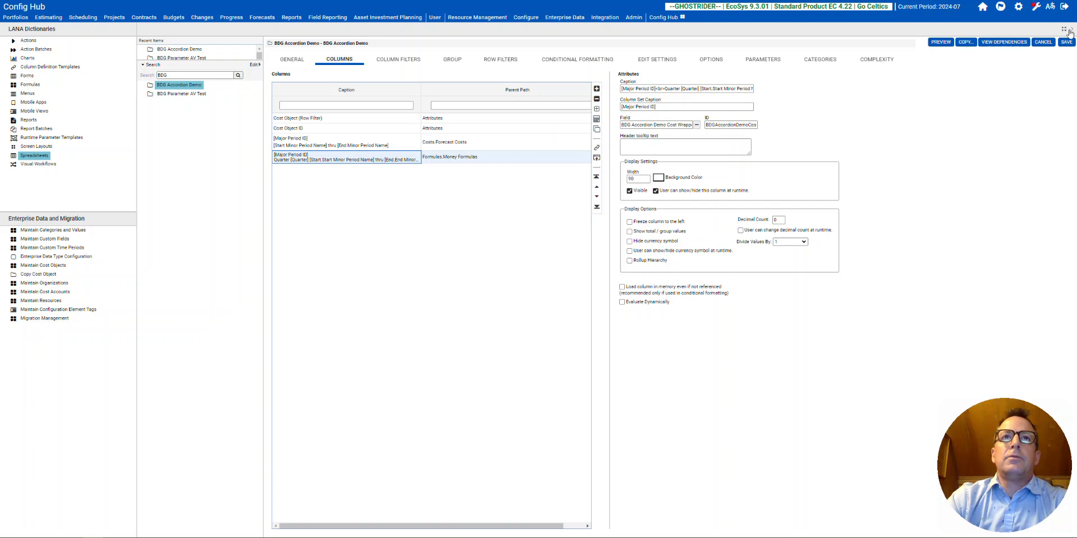
Step: Highlight the Money Formulas column set caption and compare the filters of the Forecast Costs, Money Formulas and Cost Object ID columns
triple_click(675, 107)
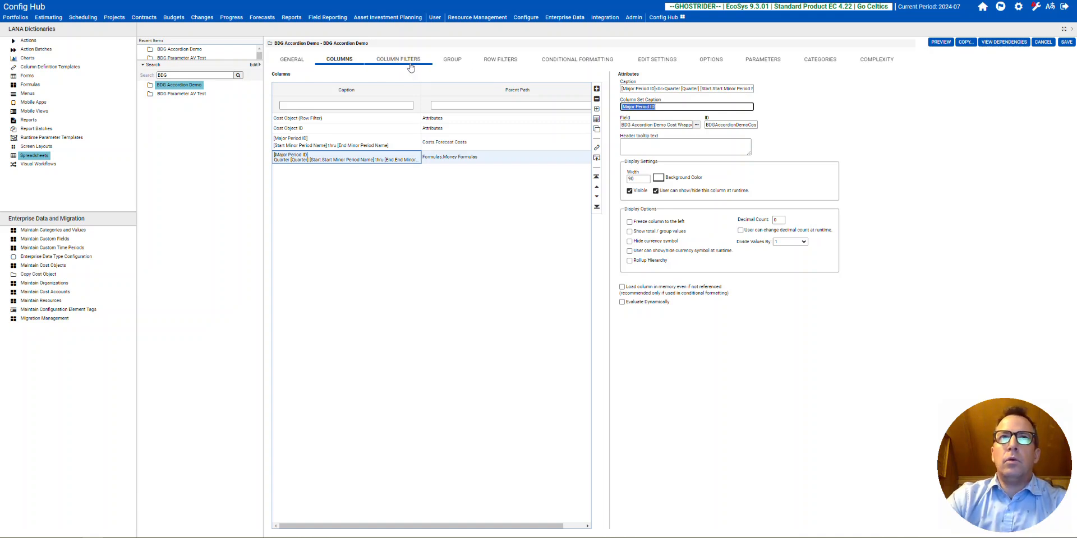
click(363, 145)
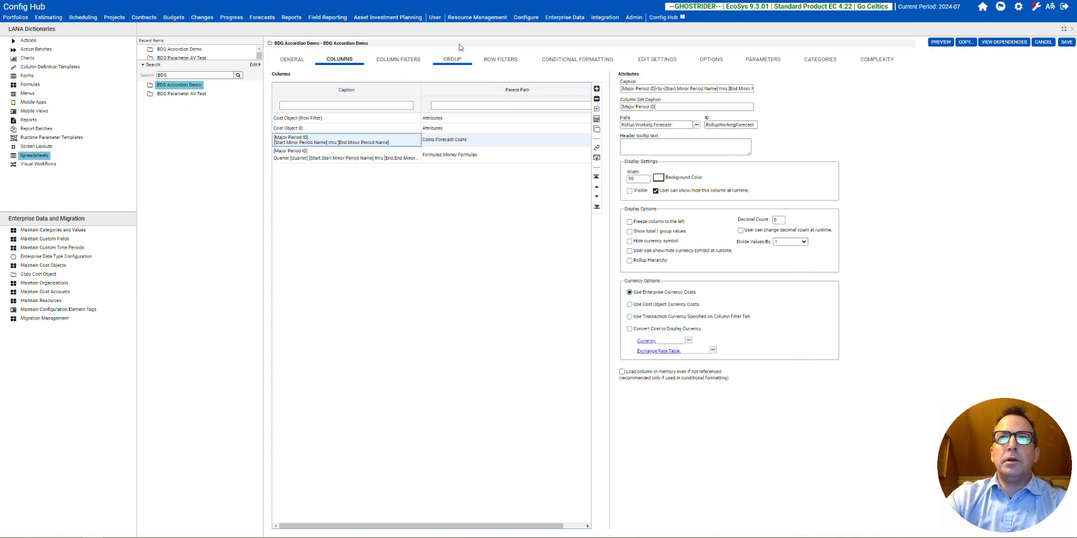
click(415, 65)
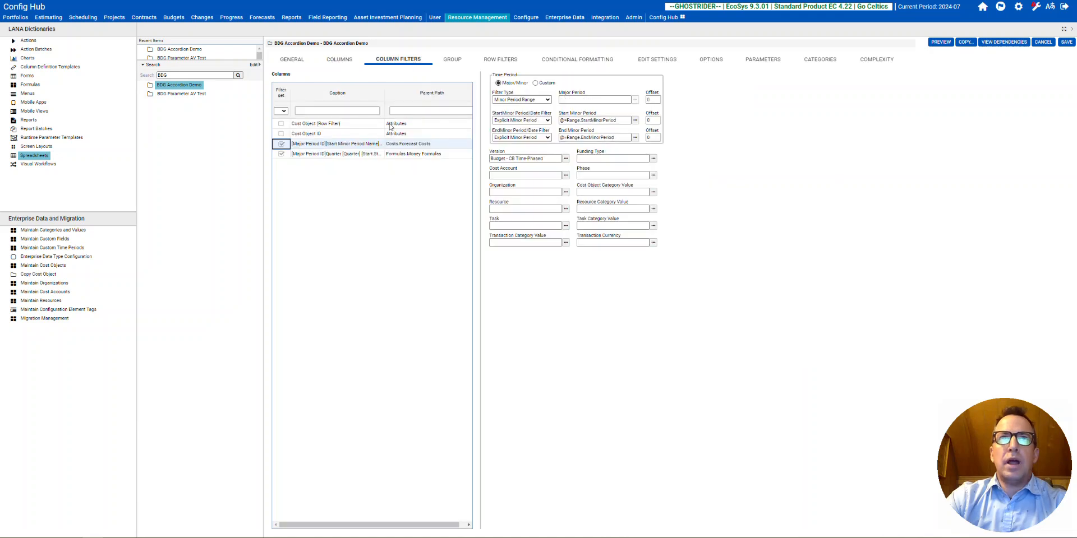
click(372, 155)
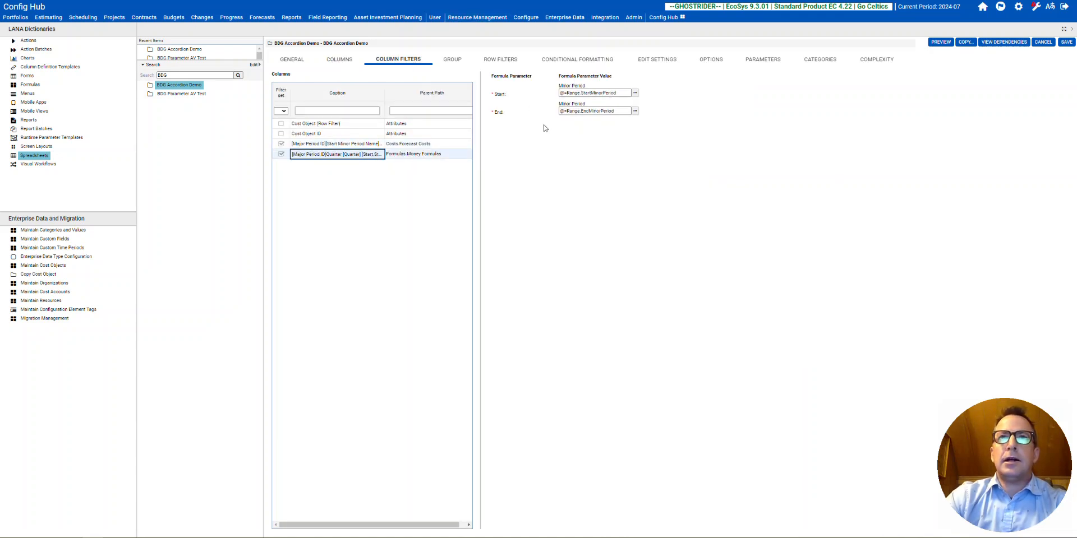
click(368, 145)
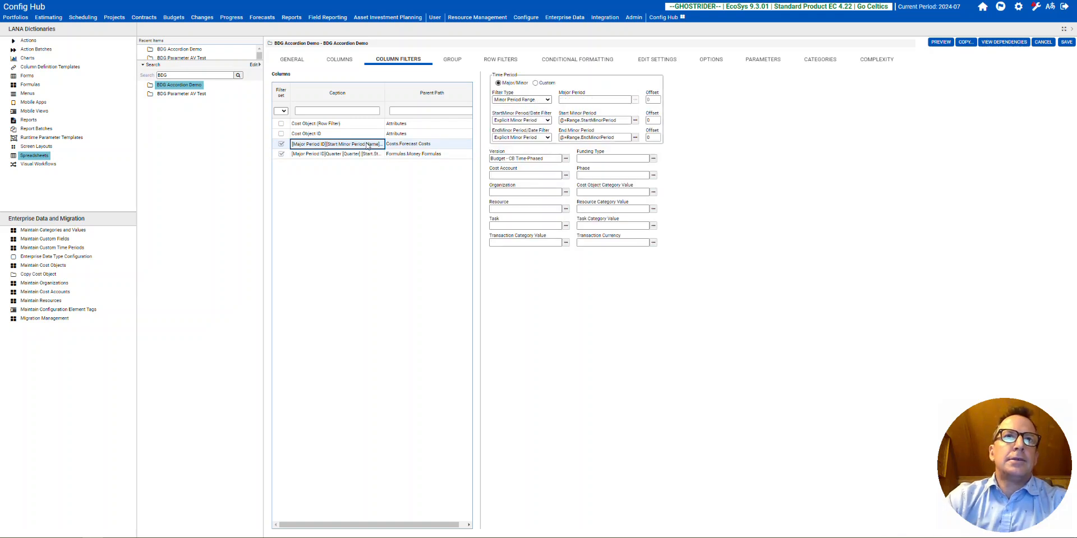
click(344, 137)
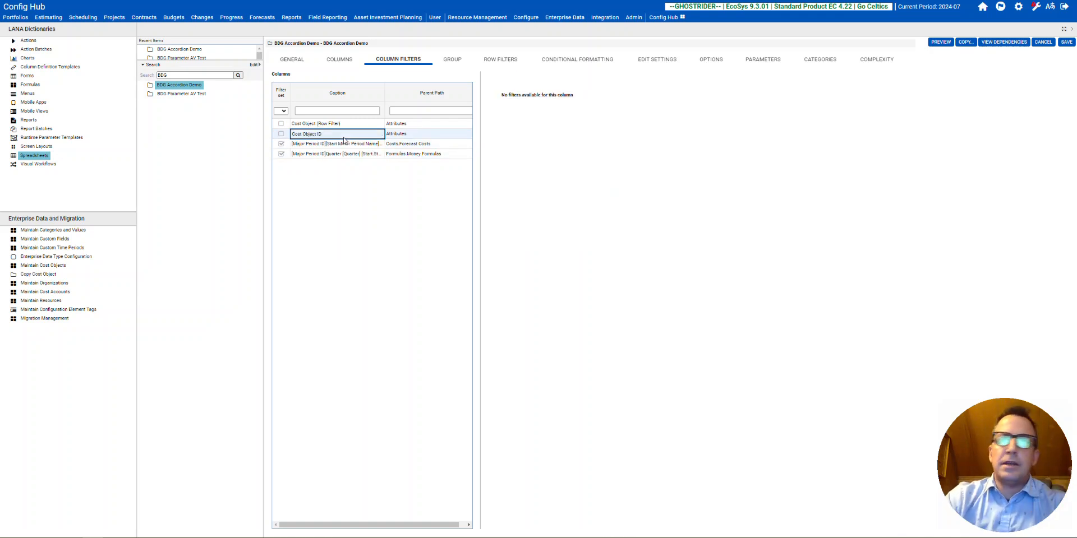
Step: Duplicate the Cost Object ID column and highlight the Copy suffix in the duplicate's ID
click(341, 61)
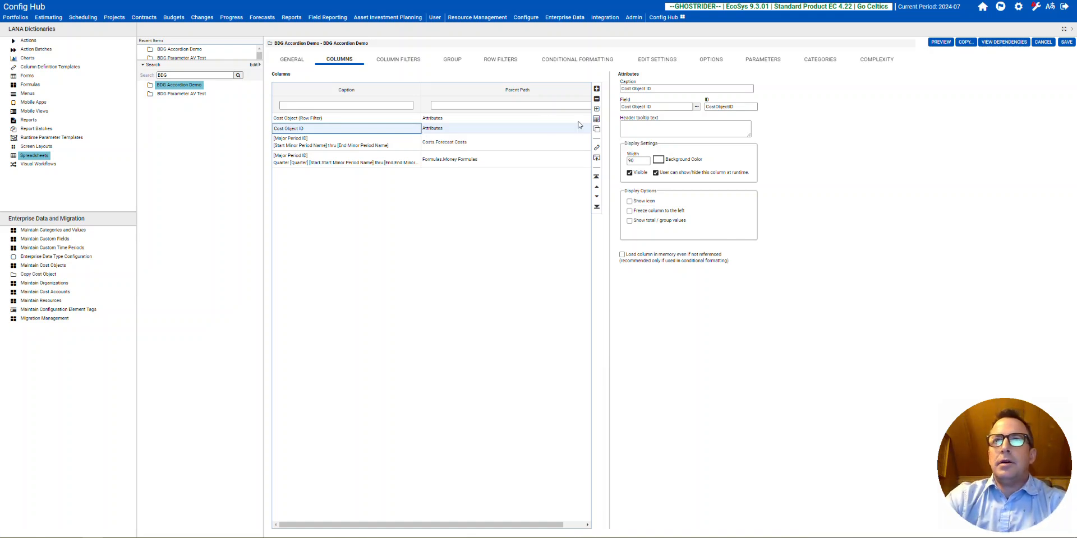
click(598, 132)
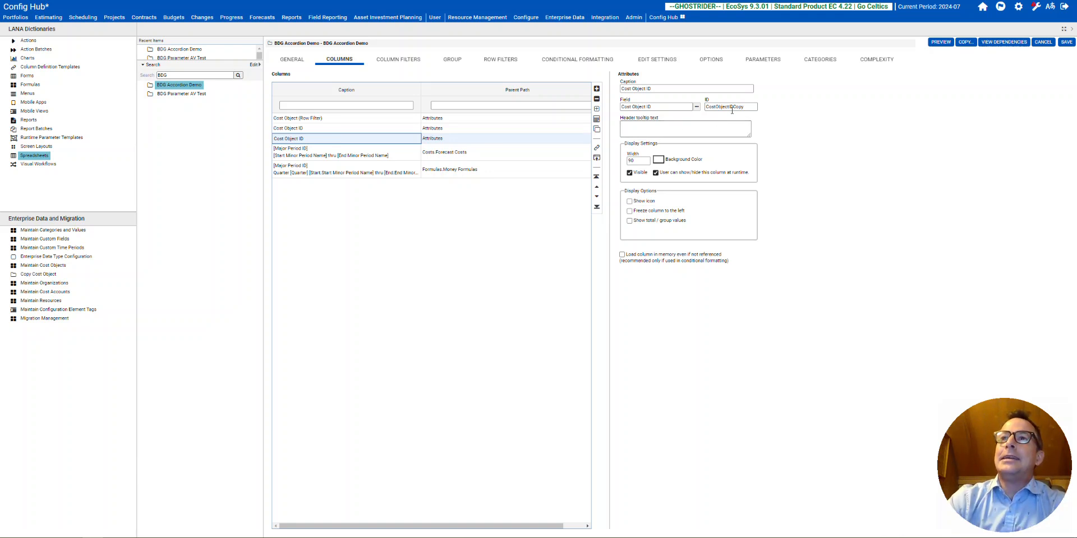
double_click(752, 106)
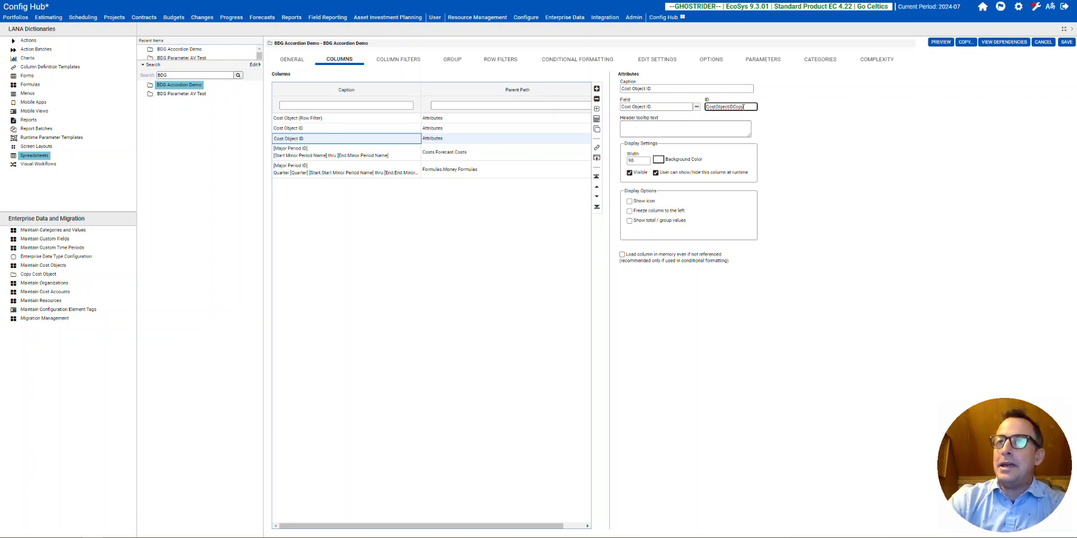
drag(733, 108, 744, 108)
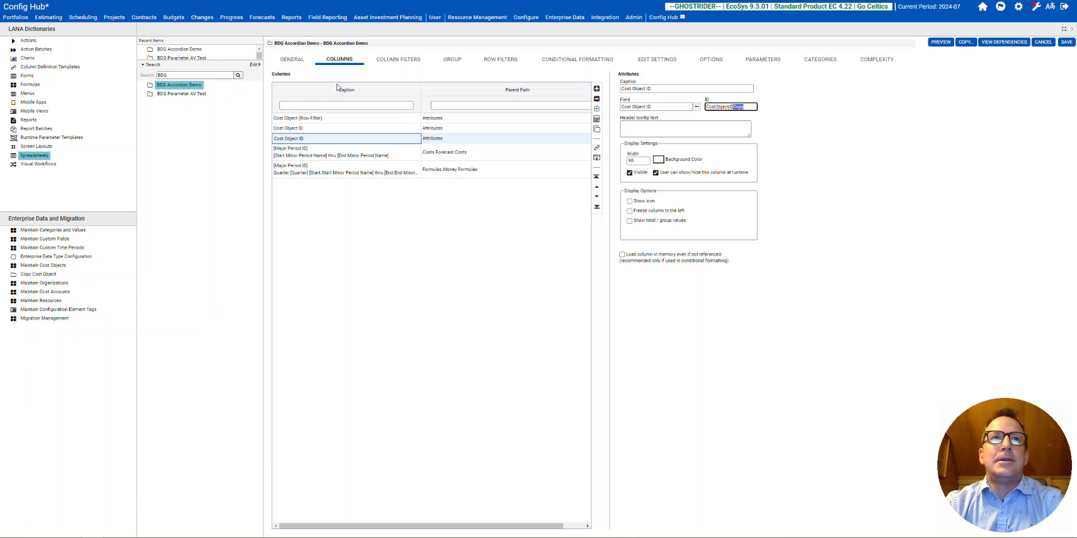
Step: Open the Range parameter and read through the full parameter reference in its Period Group value
click(763, 59)
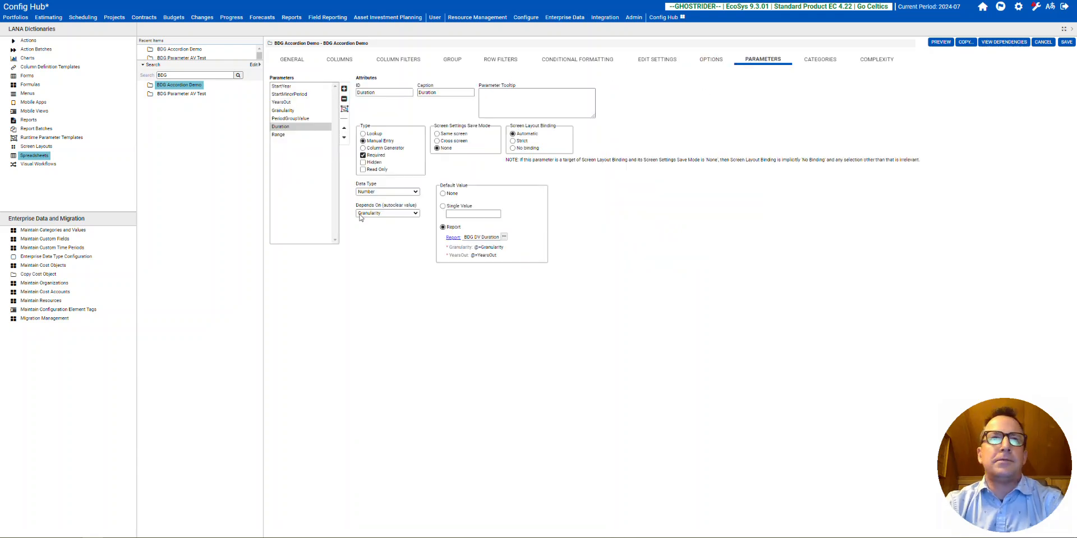
click(279, 135)
click(537, 207)
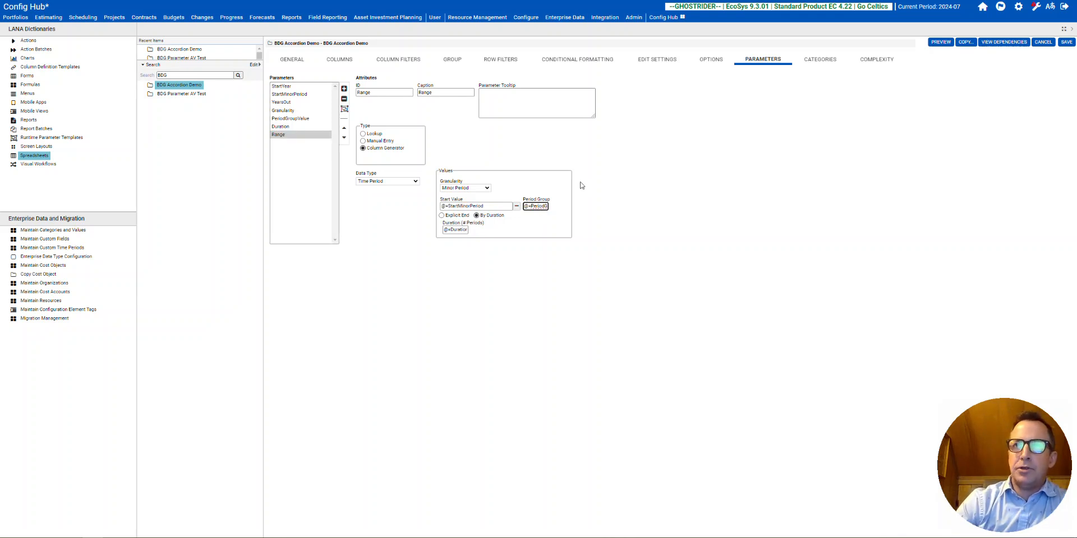
key(Right)
key(Right)
key(Right)
key(Right)
key(Right)
key(Right)
key(Right)
key(Right)
key(Right)
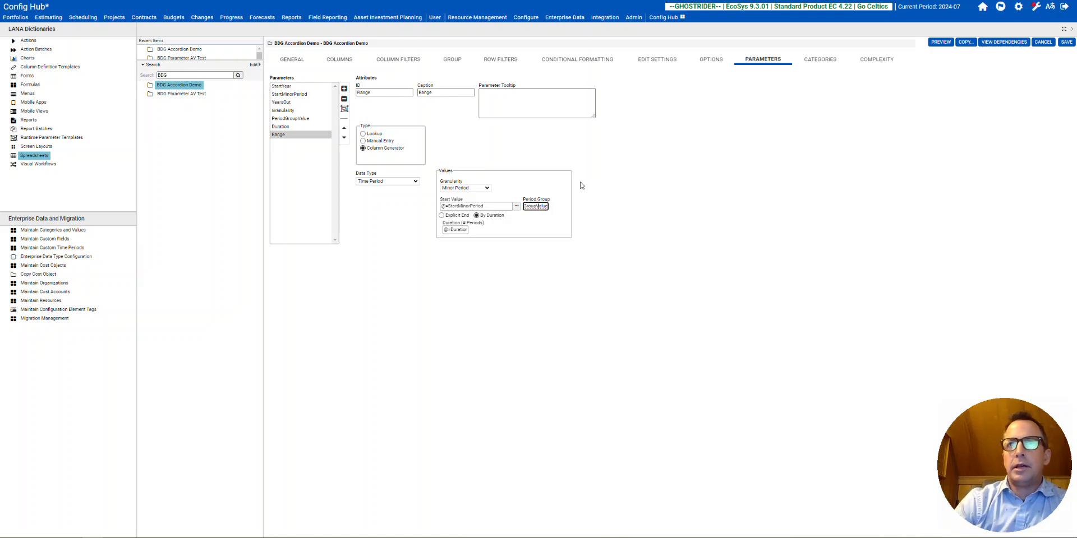
key(Left)
key(Left)
key(Left)
key(Left)
key(Left)
key(Left)
key(Left)
key(Left)
key(Left)
key(Left)
key(Left)
key(Left)
key(Left)
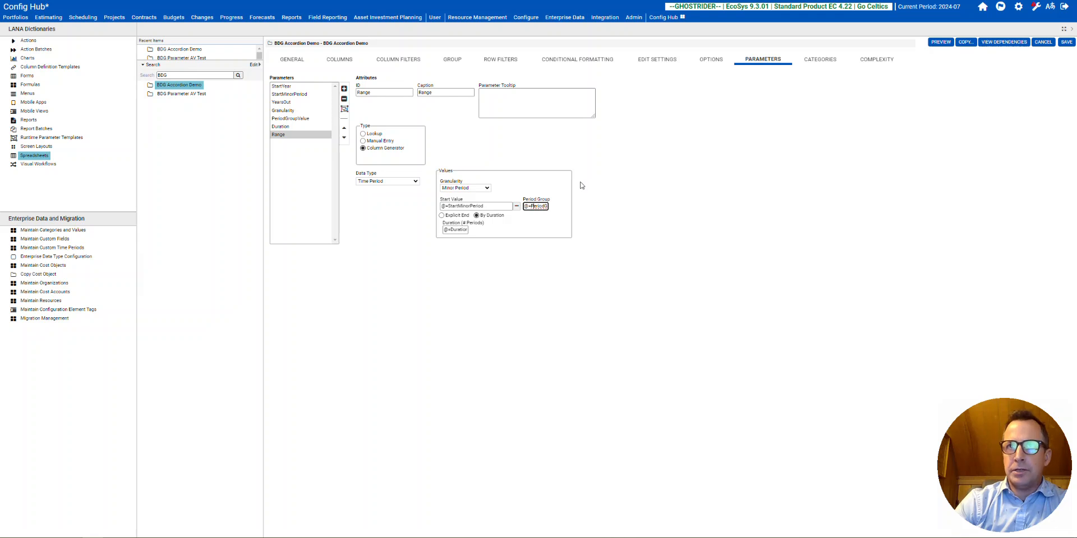
key(Right)
key(Right)
key(Right)
key(Right)
key(Right)
key(Right)
key(Right)
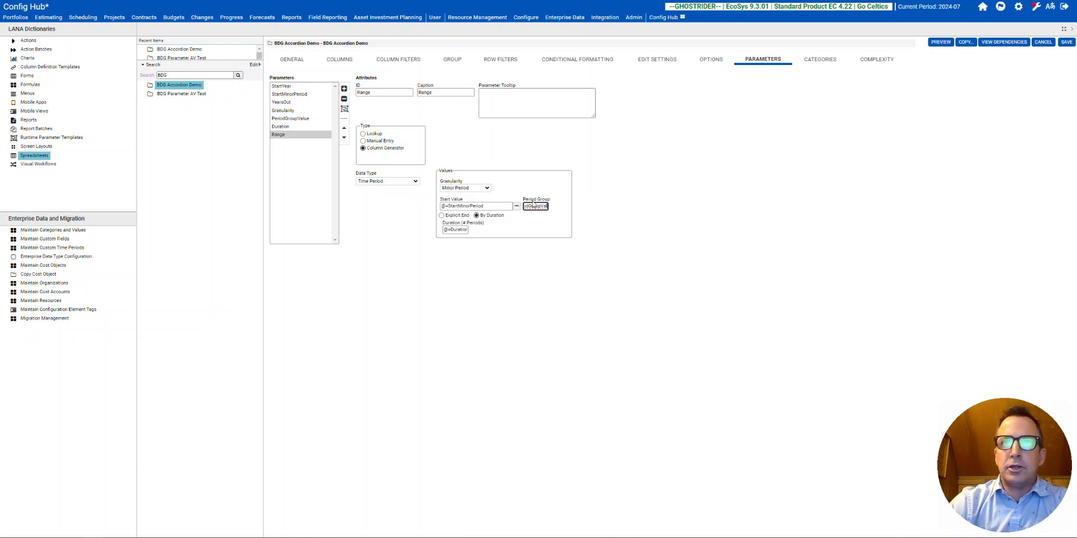
Step: Widen the spreadsheet's columns list and its Caption column to show the full captions, and select the Forecast Costs column
click(339, 60)
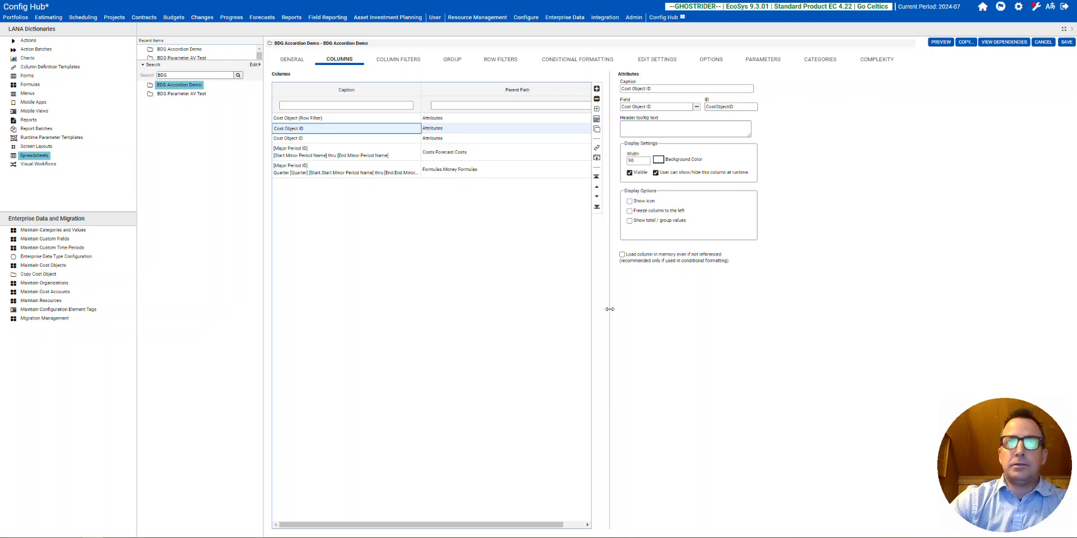
drag(609, 309, 673, 309)
drag(422, 93, 468, 93)
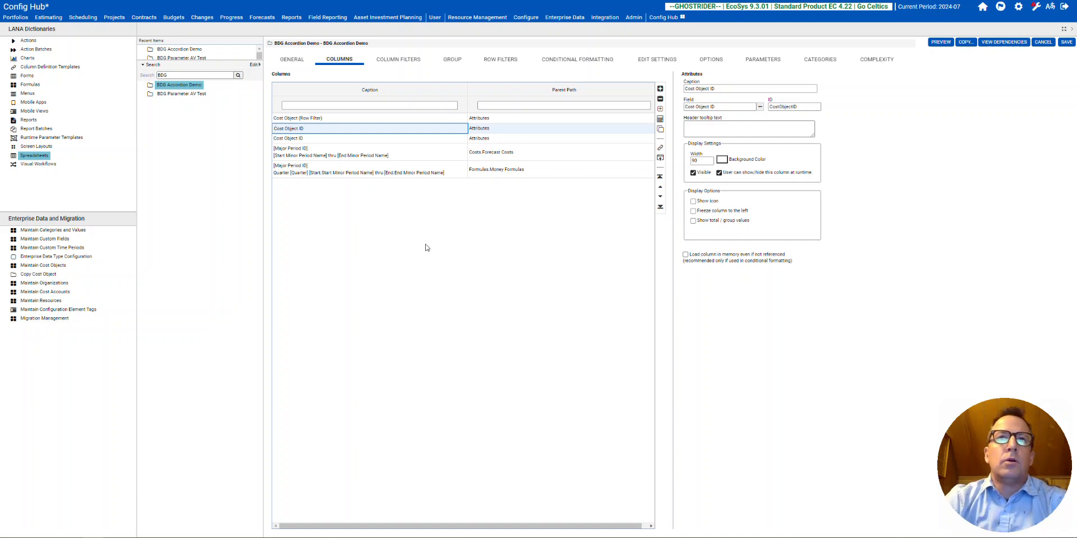
click(446, 159)
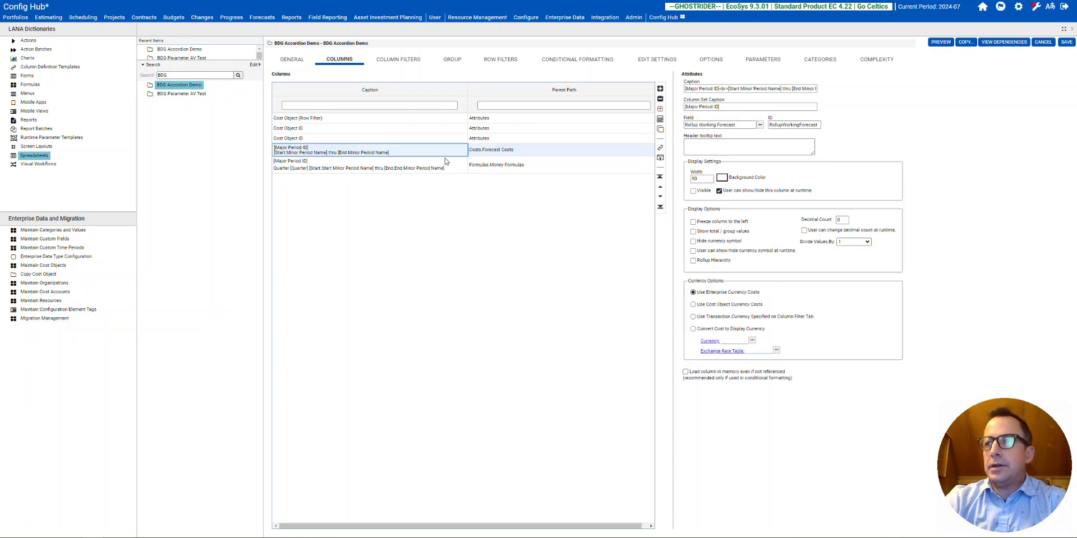